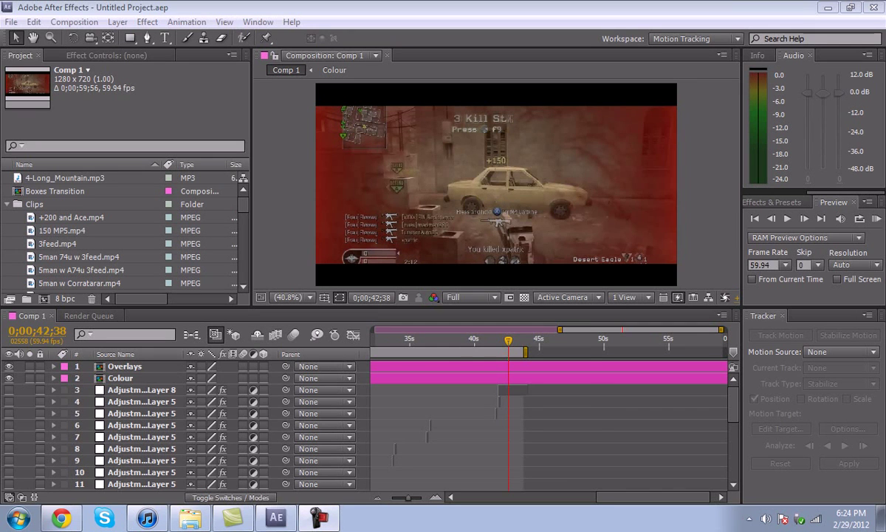
Step: Preview the boxes transition between the Quickzoom and 74u 3feed clips in Comp 1, at around 19 seconds
{"action": "left_click_drag", "start_coordinate": [653, 497], "coordinate": [521, 497]}
{"action": "scroll", "coordinate": [520, 428], "scroll_direction": "down", "scroll_amount": 5}
{"action": "scroll", "coordinate": [521, 429], "scroll_direction": "up", "scroll_amount": 4}
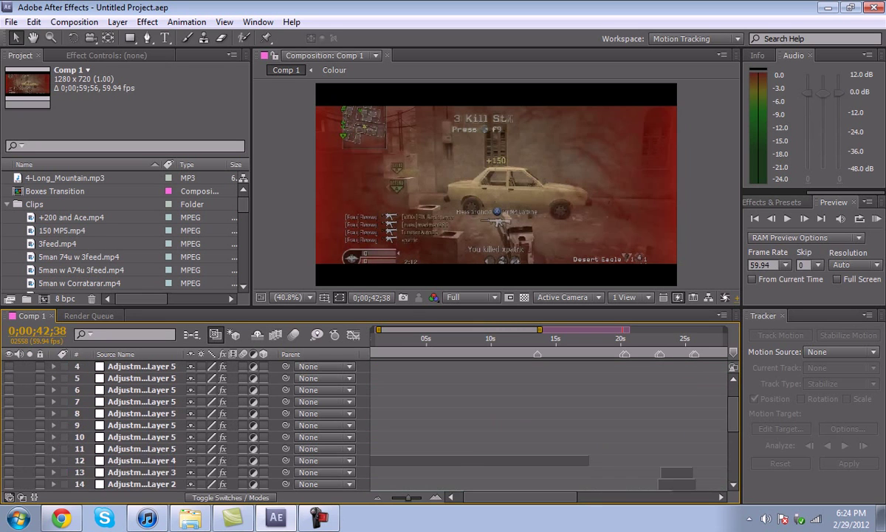
{"action": "scroll", "coordinate": [550, 425], "scroll_direction": "down", "scroll_amount": 5}
{"action": "mouse_move", "coordinate": [585, 340]}
{"action": "left_mouse_down"}
{"action": "mouse_move", "coordinate": [500, 340]}
{"action": "mouse_move", "coordinate": [605, 340]}
{"action": "mouse_move", "coordinate": [493, 340]}
{"action": "mouse_move", "coordinate": [579, 340]}
{"action": "left_mouse_up"}
{"action": "scroll", "coordinate": [579, 413], "scroll_direction": "up", "scroll_amount": 2}
{"action": "scroll", "coordinate": [184, 421], "scroll_direction": "up", "scroll_amount": 4}
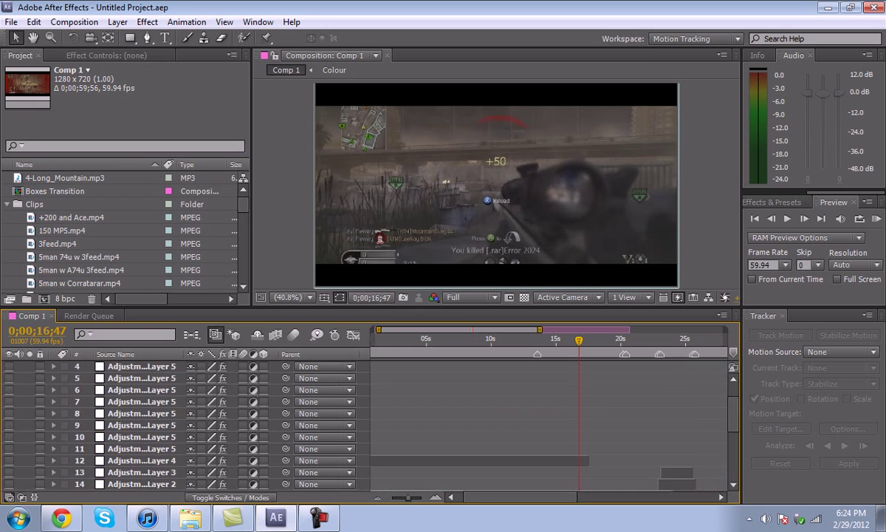
{"action": "scroll", "coordinate": [185, 421], "scroll_direction": "down", "scroll_amount": 7}
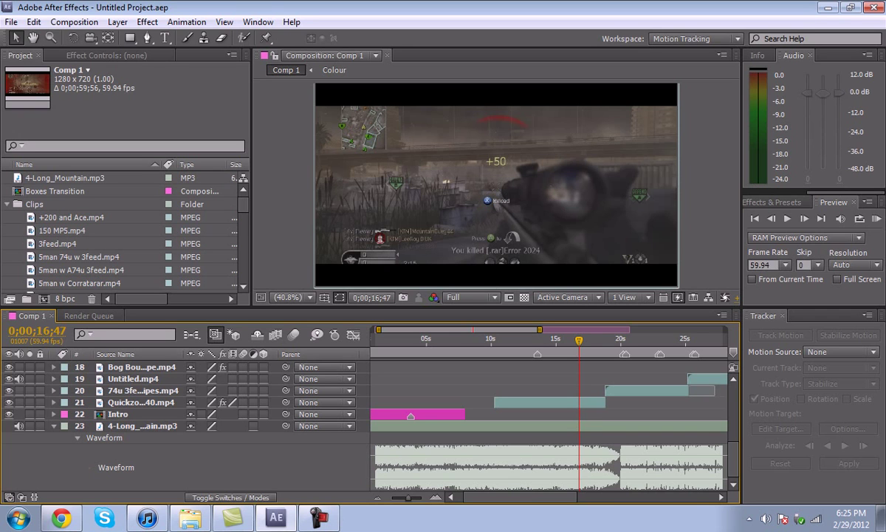
{"action": "key", "text": "space"}
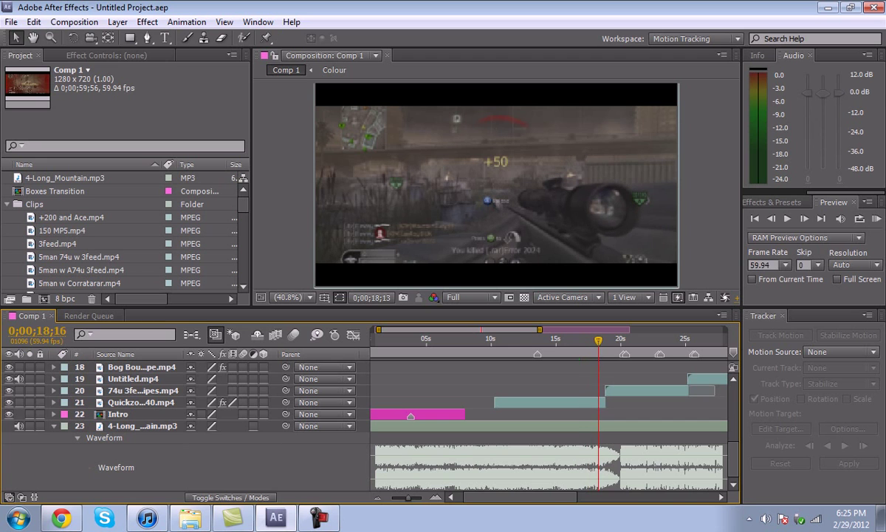
{"action": "left_click_drag", "start_coordinate": [592, 340], "coordinate": [577, 340]}
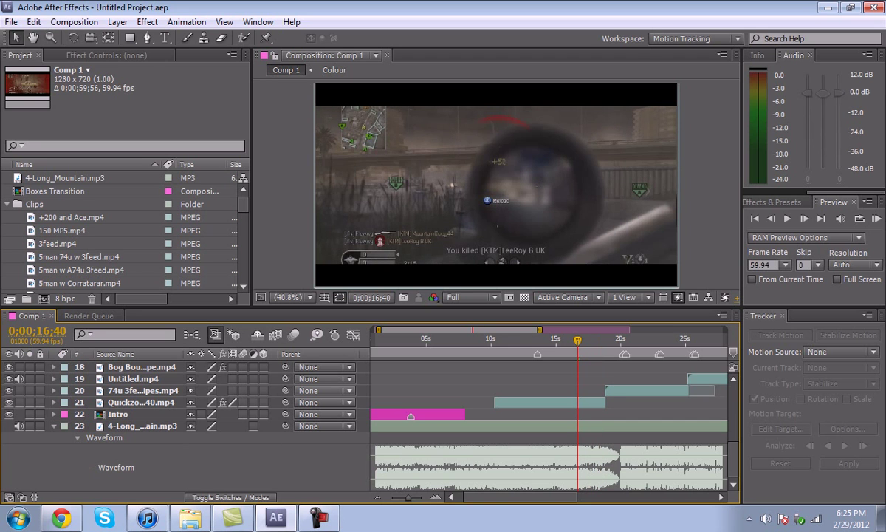
{"action": "key", "text": "space"}
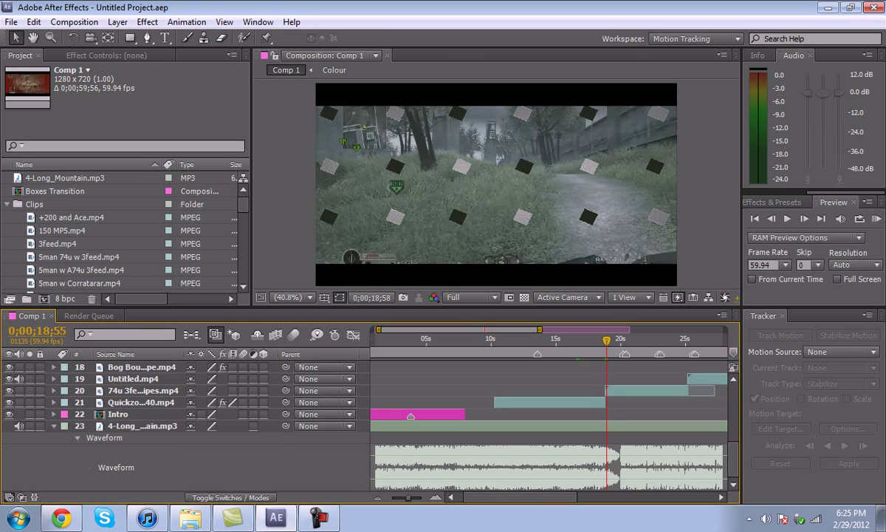
{"action": "mouse_move", "coordinate": [606, 340]}
{"action": "left_mouse_down"}
{"action": "mouse_move", "coordinate": [591, 340]}
{"action": "mouse_move", "coordinate": [603, 340]}
{"action": "left_mouse_up"}
{"action": "key", "text": "space"}
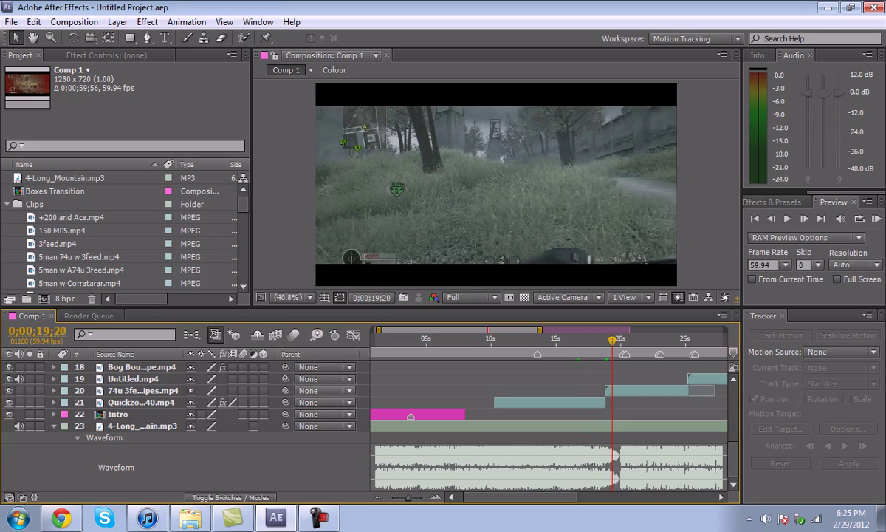
{"action": "scroll", "coordinate": [364, 426], "scroll_direction": "up", "scroll_amount": 6}
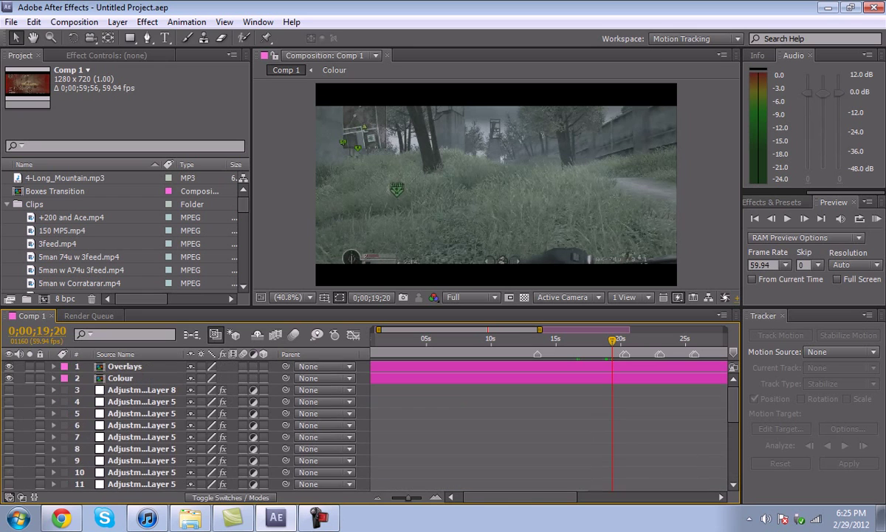
Step: Create a new, empty project
{"action": "left_click", "coordinate": [11, 21]}
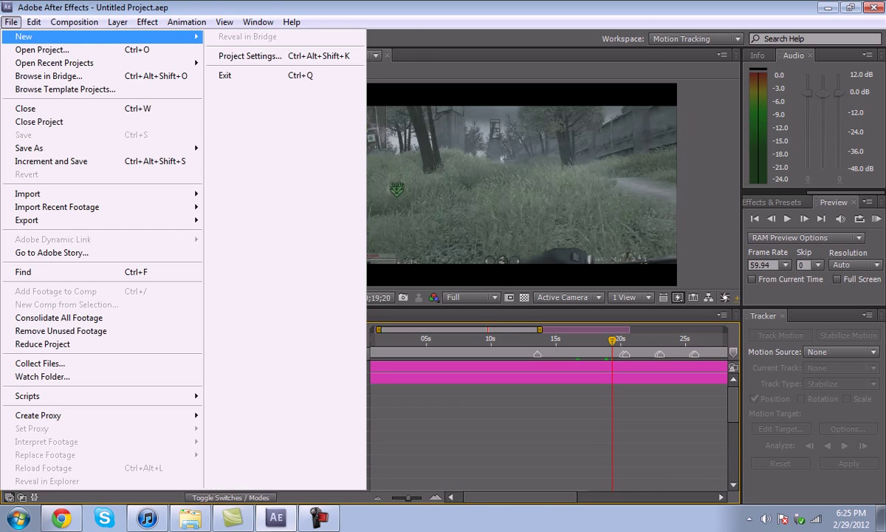
{"action": "mouse_move", "coordinate": [193, 36]}
{"action": "left_click", "coordinate": [247, 37]}
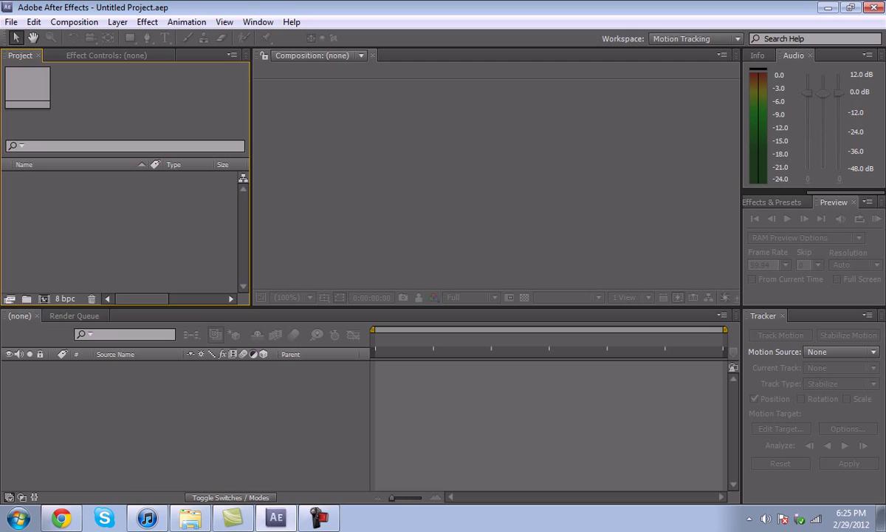
{"action": "left_click", "coordinate": [74, 316]}
{"action": "left_click_drag", "start_coordinate": [74, 316], "coordinate": [22, 316]}
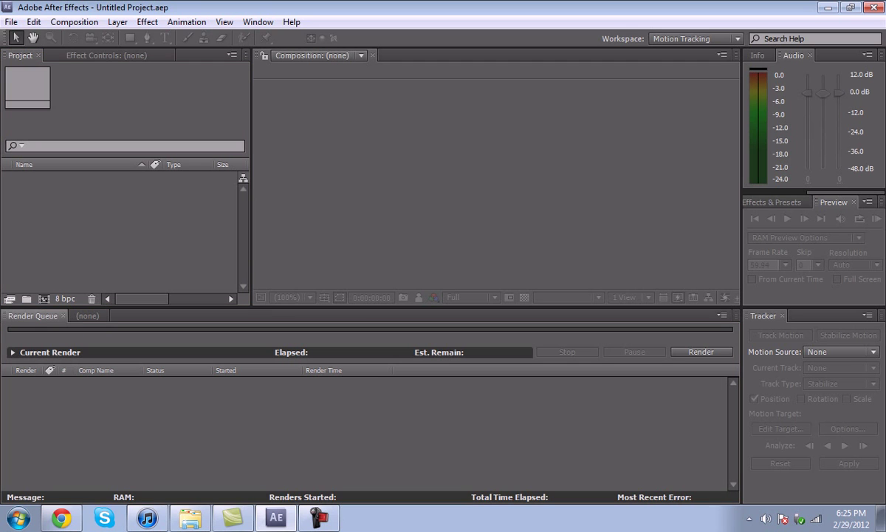
{"action": "left_click", "coordinate": [122, 236]}
{"action": "left_click_drag", "start_coordinate": [87, 316], "coordinate": [20, 316]}
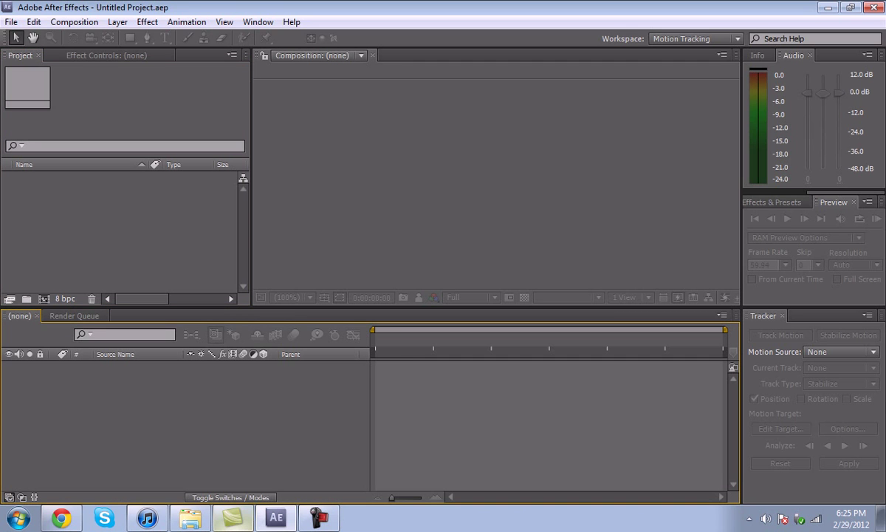
Step: Import the 3feed and 5man w Corratarar video clips from the lul wats reed folder into the project
{"action": "left_click", "coordinate": [190, 517]}
{"action": "left_click_drag", "start_coordinate": [509, 197], "coordinate": [125, 233]}
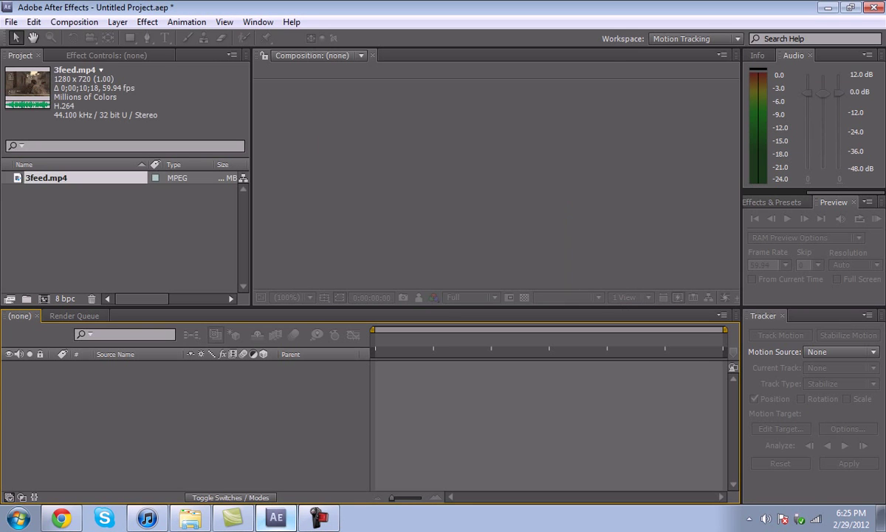
{"action": "left_click", "coordinate": [190, 518]}
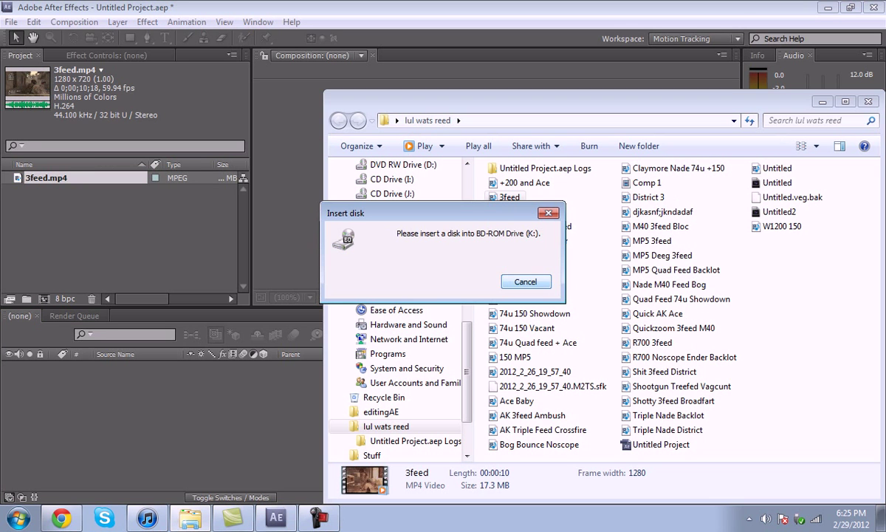
{"action": "left_click", "coordinate": [549, 213]}
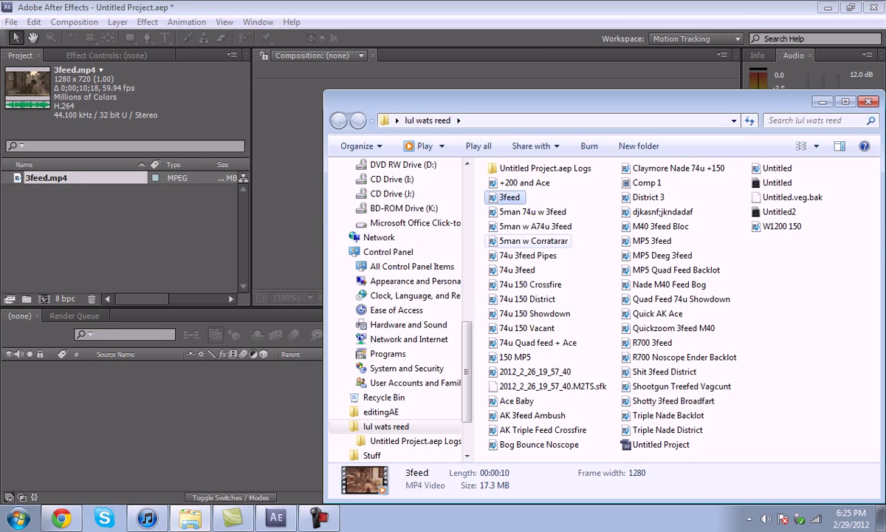
{"action": "left_click_drag", "start_coordinate": [533, 241], "coordinate": [125, 232]}
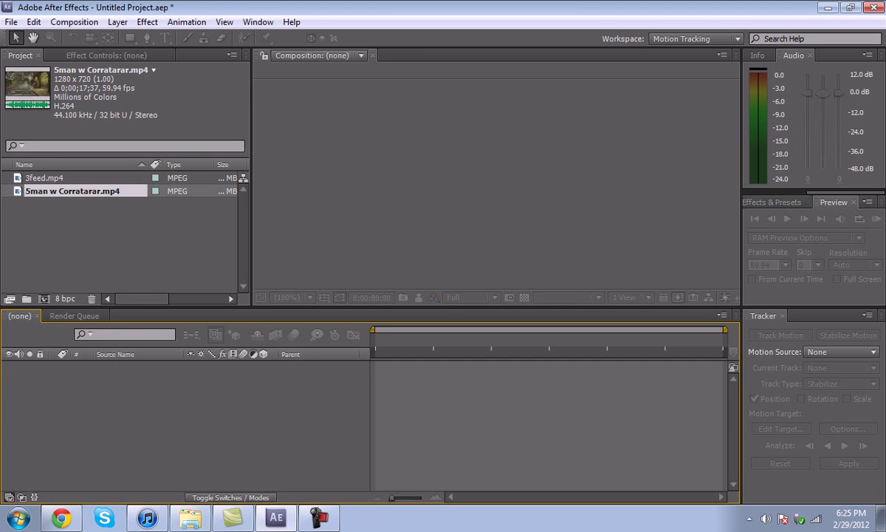
Step: Create a composition from 3feed.mp4 and set its duration to 0;00;30;00
{"action": "left_click_drag", "start_coordinate": [45, 178], "coordinate": [125, 414]}
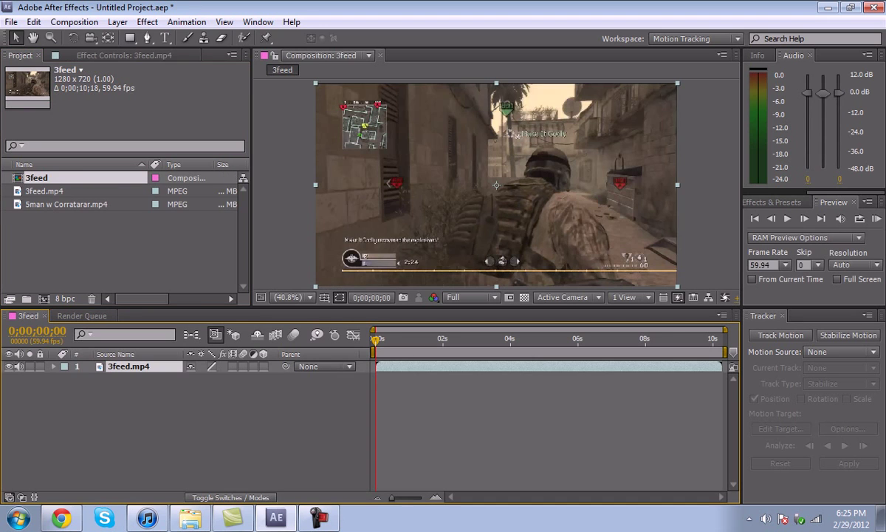
{"action": "left_click", "coordinate": [73, 21]}
{"action": "left_click", "coordinate": [111, 57]}
{"action": "left_click", "coordinate": [134, 238]}
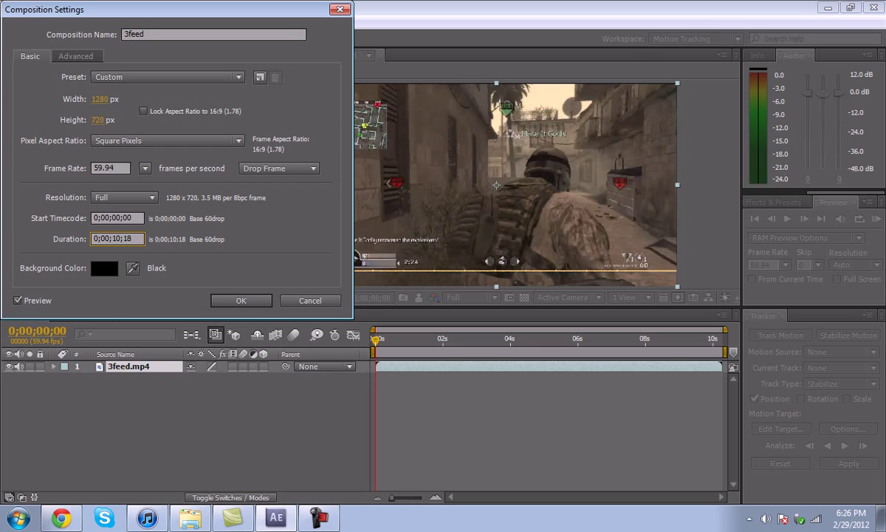
{"action": "key", "text": "BackSpace"}
{"action": "key", "text": "Return"}
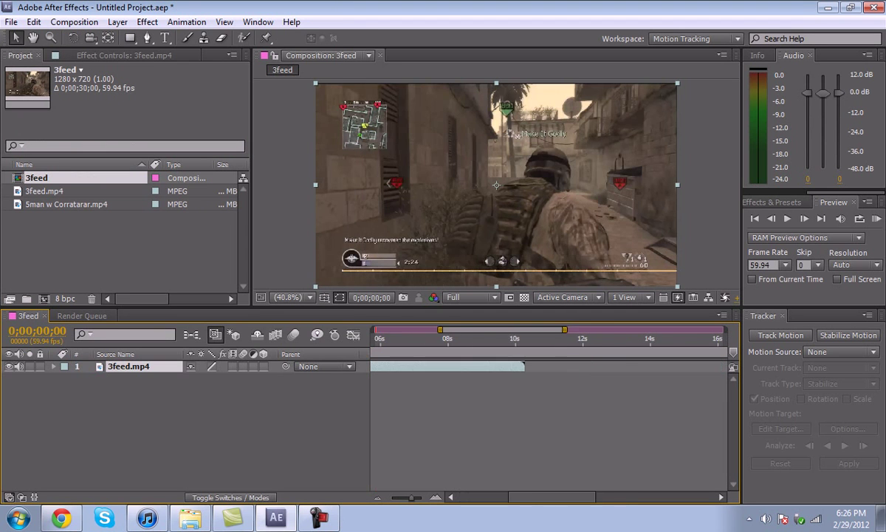
Step: Add 5man w Corratarar.mp4 above 3feed.mp4, starting at 0;00;10;11 near the end of the first clip
{"action": "key", "text": "minus"}
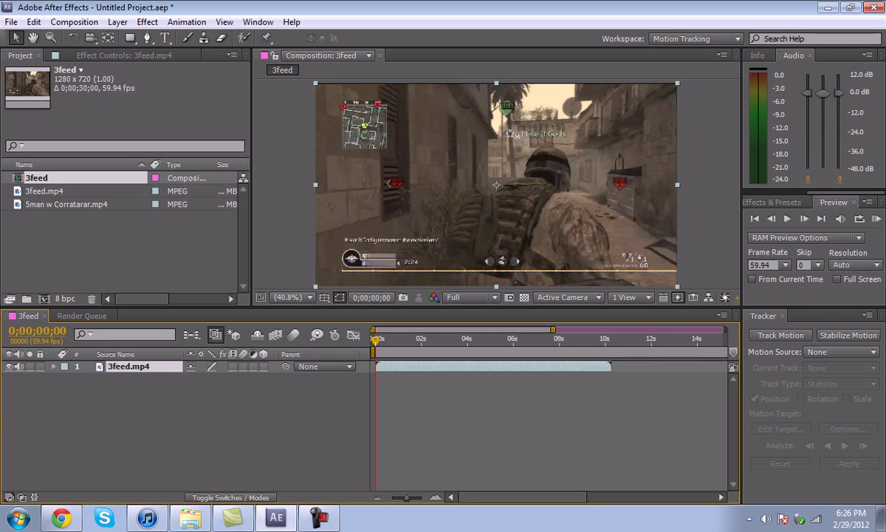
{"action": "mouse_move", "coordinate": [73, 204]}
{"action": "left_mouse_down"}
{"action": "mouse_move", "coordinate": [457, 303]}
{"action": "mouse_move", "coordinate": [610, 362]}
{"action": "mouse_move", "coordinate": [597, 340]}
{"action": "mouse_move", "coordinate": [636, 339]}
{"action": "mouse_move", "coordinate": [604, 340]}
{"action": "left_mouse_up"}
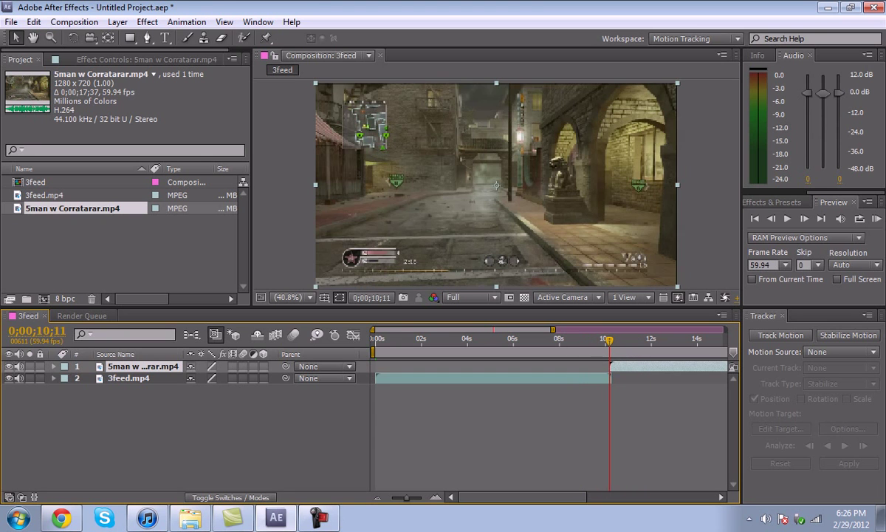
Step: Create a black solid layer at the composition size of 1280 x 720 px
{"action": "right_click", "coordinate": [194, 418]}
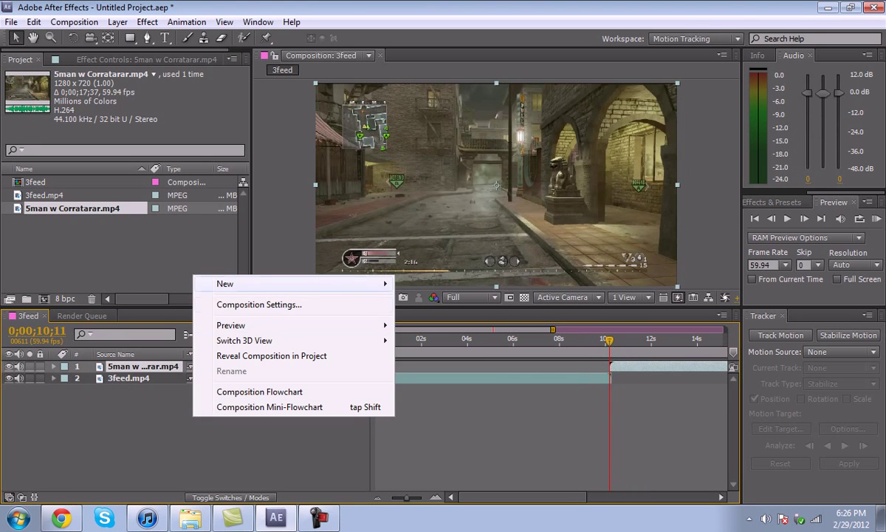
{"action": "mouse_move", "coordinate": [229, 283]}
{"action": "left_click", "coordinate": [427, 320]}
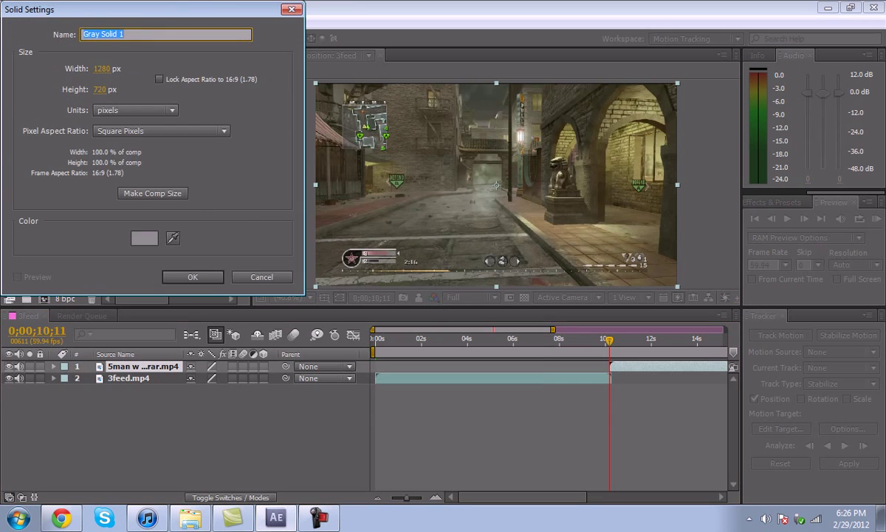
{"action": "left_click", "coordinate": [145, 237]}
{"action": "left_click_drag", "start_coordinate": [25, 206], "coordinate": [14, 206]}
{"action": "left_click", "coordinate": [317, 33]}
{"action": "key", "text": "Return"}
{"action": "key", "text": "Return"}
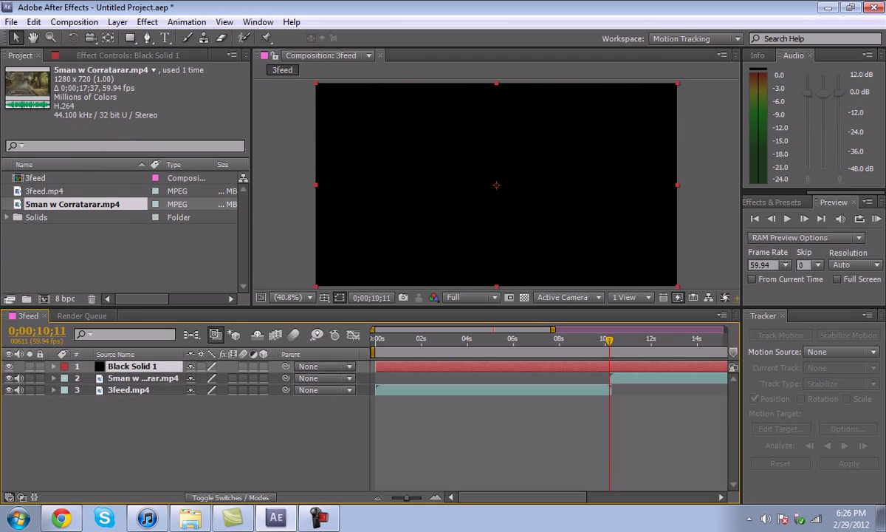
Step: Shrink the black solid to about a quarter of the frame's width and place it in the frame's upper-left corner
{"action": "left_click_drag", "start_coordinate": [316, 83], "coordinate": [454, 145]}
{"action": "left_click_drag", "start_coordinate": [487, 177], "coordinate": [358, 123]}
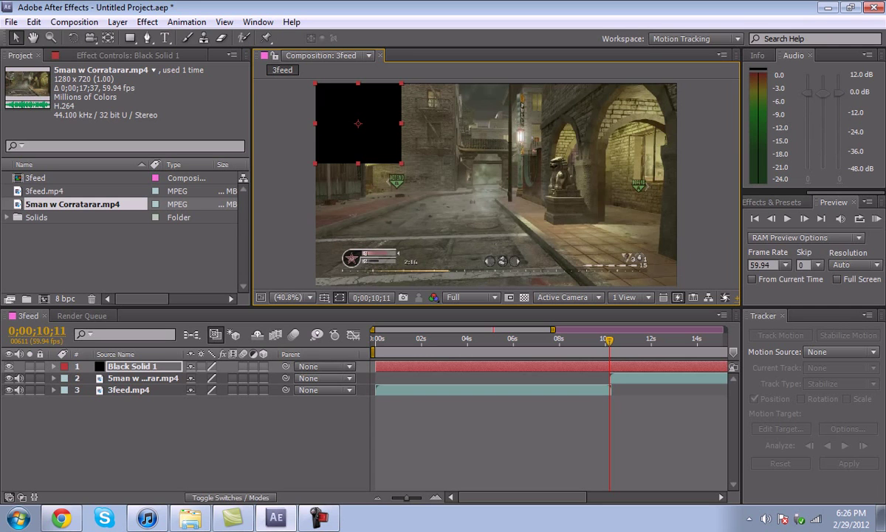
Step: Trim the start of the black box layer to 0;00;09;55, shortly before the second clip begins, and duplicate the layer
{"action": "left_click_drag", "start_coordinate": [372, 330], "coordinate": [473, 330]}
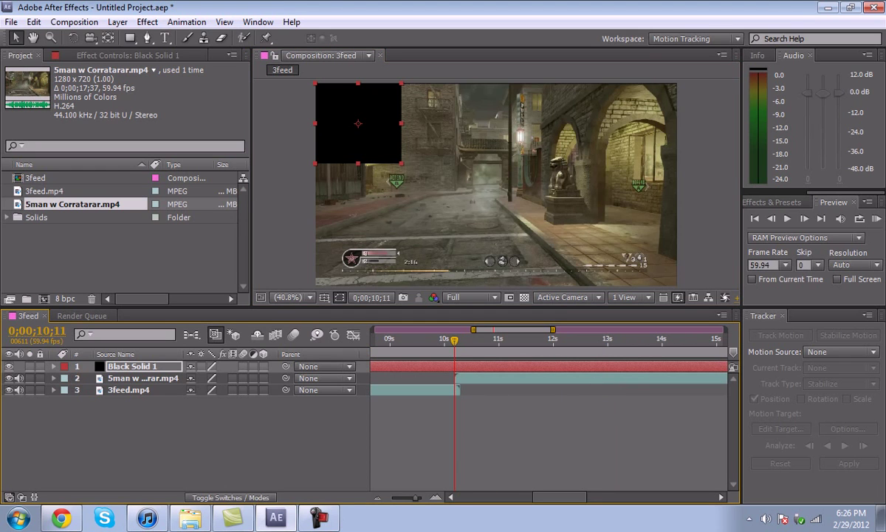
{"action": "key", "text": "Page_Up"}
{"action": "key", "text": "Page_Up"}
{"action": "key", "text": "Page_Up"}
{"action": "key", "text": "Page_Up"}
{"action": "key", "text": "Page_Up"}
{"action": "key", "text": "Page_Up"}
{"action": "key", "text": "Page_Up"}
{"action": "key", "text": "Page_Up"}
{"action": "key", "text": "Page_Up"}
{"action": "key", "text": "Page_Up"}
{"action": "key", "text": "Page_Up"}
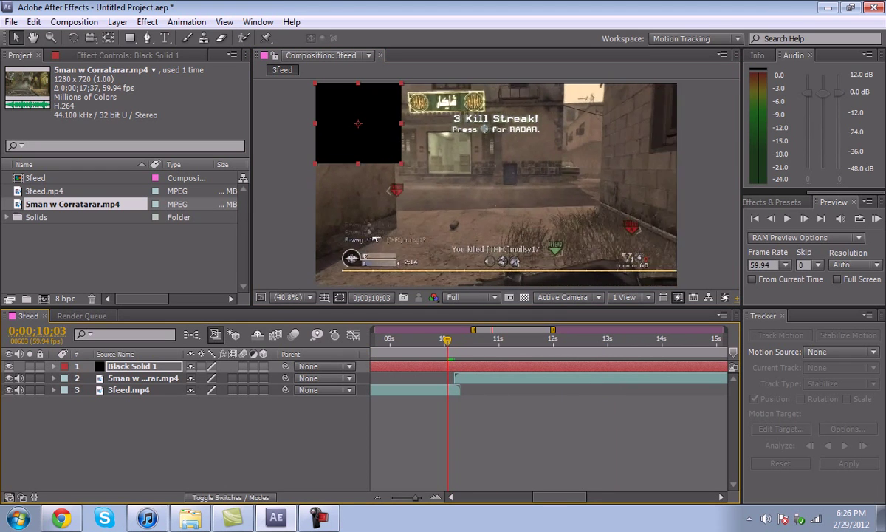
{"action": "key", "text": "Page_Down"}
{"action": "key", "text": "Page_Down"}
{"action": "key", "text": "Page_Down"}
{"action": "key", "text": "Page_Down"}
{"action": "key", "text": "Page_Down"}
{"action": "key", "text": "Page_Down"}
{"action": "key", "text": "Page_Down"}
{"action": "key", "text": "Page_Down"}
{"action": "key", "text": "Page_Down"}
{"action": "key", "text": "Page_Down"}
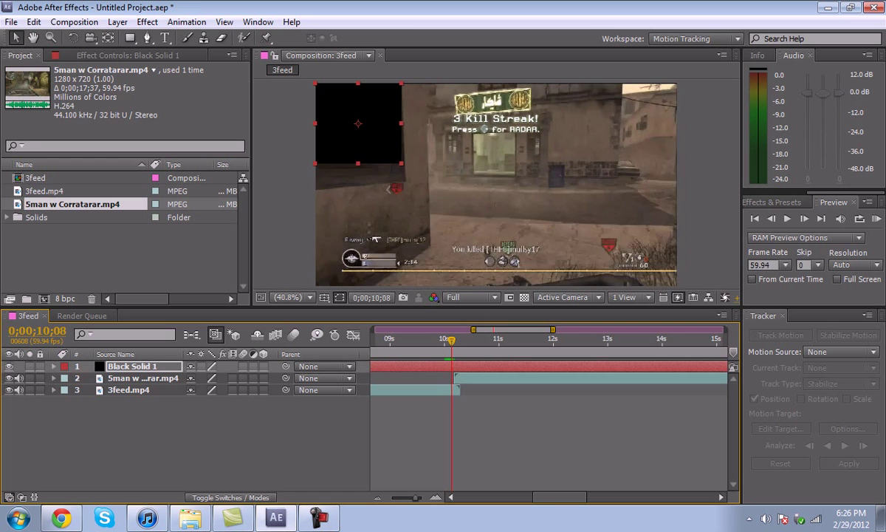
{"action": "key", "text": "Page_Up"}
{"action": "key", "text": "Page_Up"}
{"action": "key", "text": "Page_Up"}
{"action": "key", "text": "Page_Up"}
{"action": "key", "text": "Page_Up"}
{"action": "key", "text": "Page_Up"}
{"action": "key", "text": "Page_Up"}
{"action": "key", "text": "Page_Up"}
{"action": "key", "text": "Page_Up"}
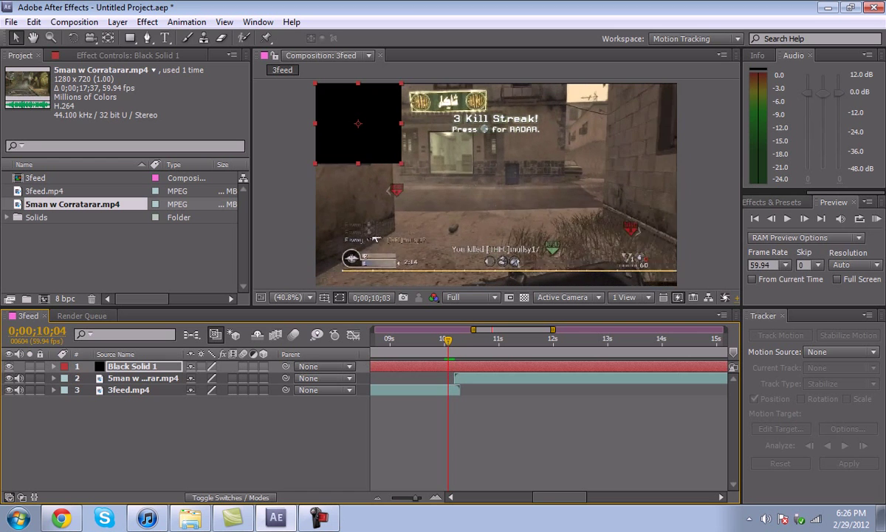
{"action": "key", "text": "Page_Up"}
{"action": "key", "text": "Page_Up"}
{"action": "key", "text": "Page_Up"}
{"action": "key", "text": "Page_Up"}
{"action": "key", "text": "Page_Up"}
{"action": "key", "text": "Page_Up"}
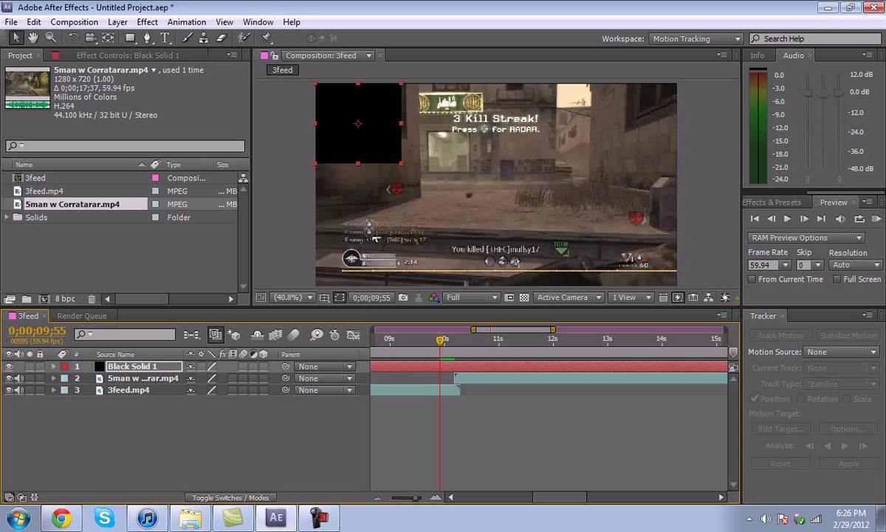
{"action": "key", "text": "alt+bracketleft"}
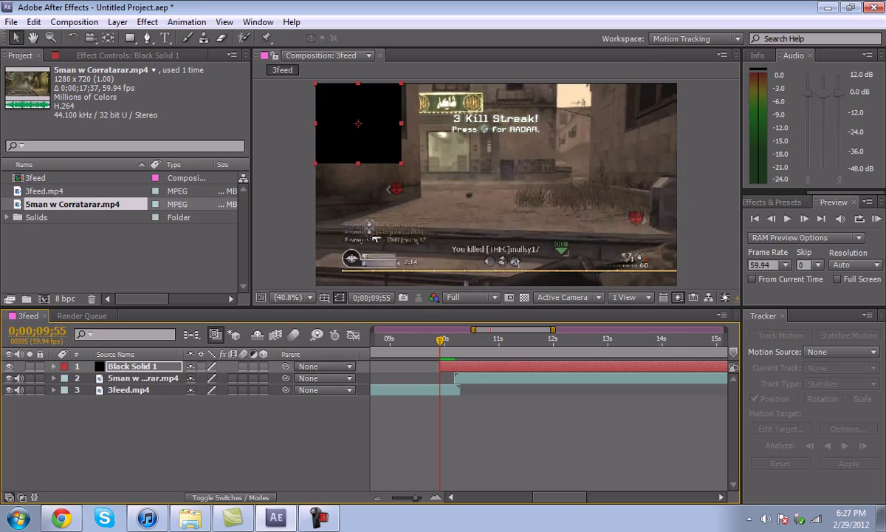
{"action": "key", "text": "ctrl+d"}
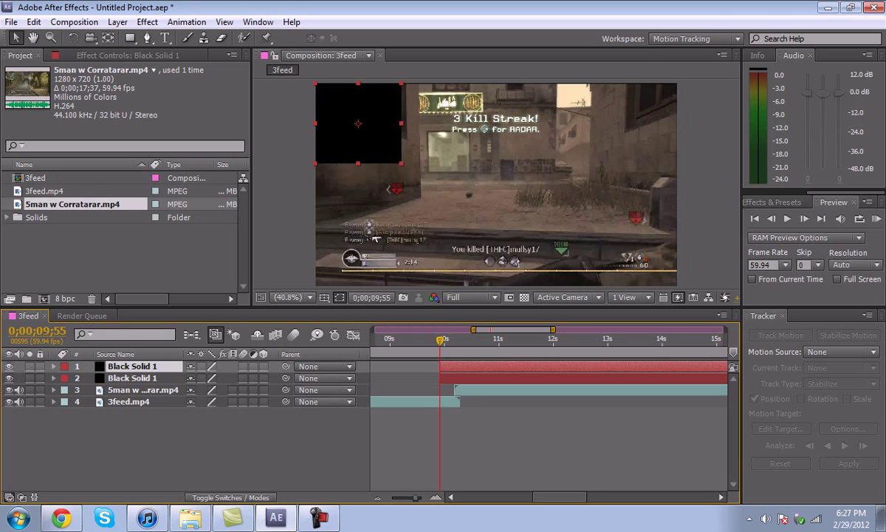
{"action": "left_click_drag", "start_coordinate": [358, 123], "coordinate": [614, 123]}
{"action": "key", "text": "ctrl+d"}
{"action": "key", "text": "Return"}
{"action": "key", "text": "ctrl+d"}
{"action": "key", "text": "Return"}
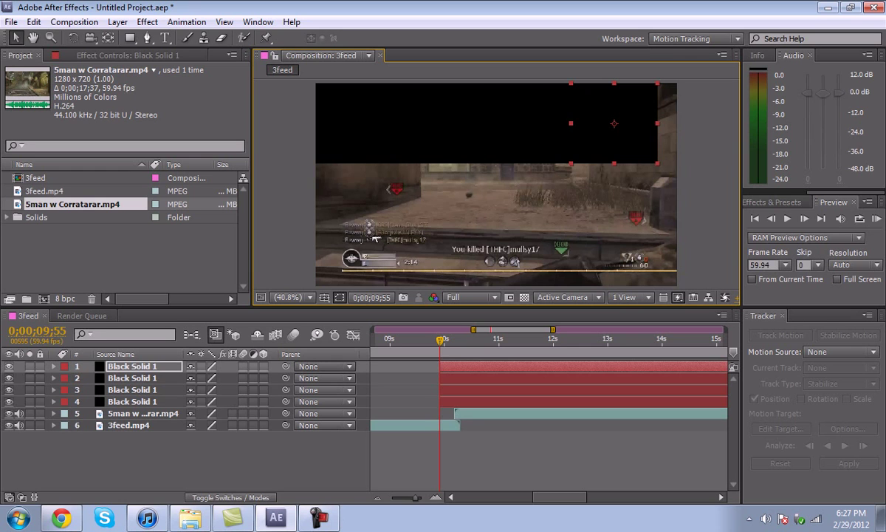
{"action": "key", "text": "Delete"}
{"action": "key", "text": "Delete"}
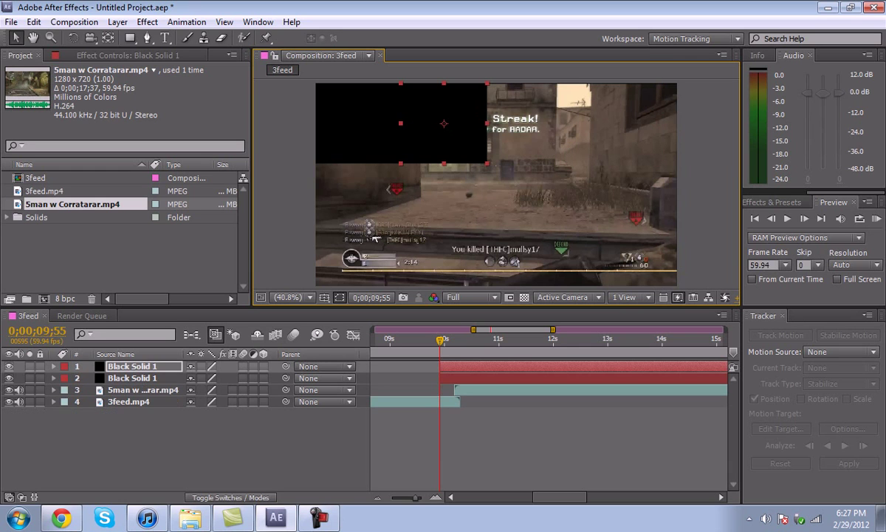
{"action": "key", "text": "ctrl+z"}
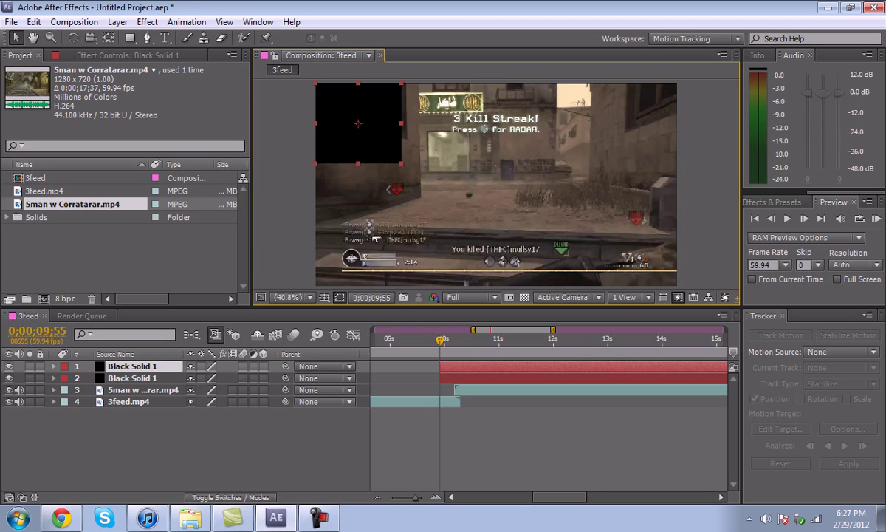
Step: Undo the last changes to the duplicated black box, then move it against the frame's upper-left corner and reduce its height
{"action": "key", "text": "ctrl+z"}
{"action": "key", "text": "ctrl+z"}
{"action": "key", "text": "ctrl+z"}
{"action": "key", "text": "ctrl+z"}
{"action": "key", "text": "ctrl+z"}
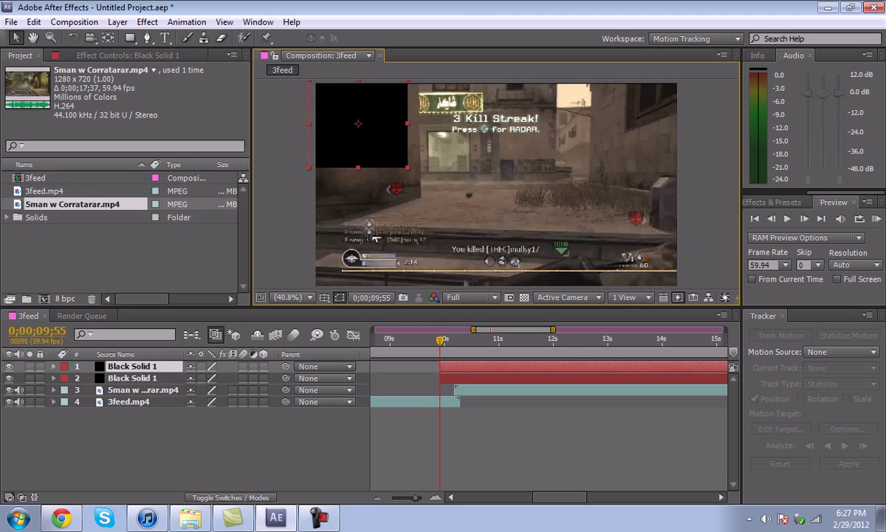
{"action": "left_click_drag", "start_coordinate": [358, 127], "coordinate": [365, 132]}
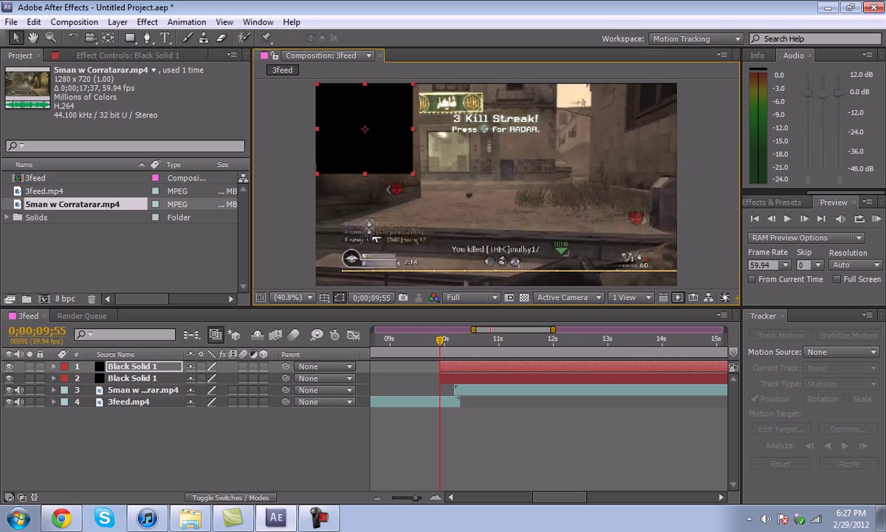
{"action": "left_click_drag", "start_coordinate": [365, 173], "coordinate": [365, 167]}
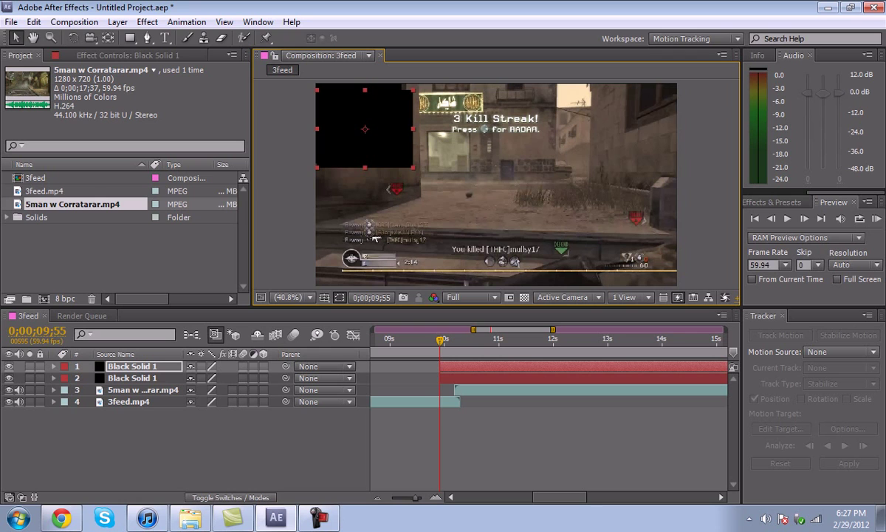
Step: Place a copy of the black box directly to the right of the corner box and duplicate it
{"action": "left_click_drag", "start_coordinate": [413, 128], "coordinate": [447, 122]}
{"action": "key", "text": "ctrl+d"}
{"action": "key", "text": "shift+Left"}
{"action": "key", "text": "shift+Left"}
{"action": "key", "text": "Return"}
{"action": "key", "text": "Return"}
{"action": "key", "text": "ctrl+d"}
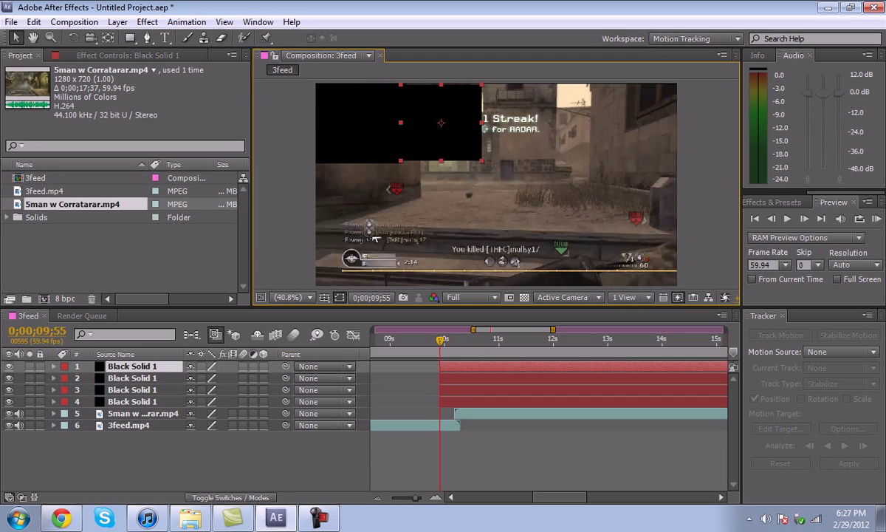
Step: Move the new copy into the third position along the frame's top edge and duplicate it again
{"action": "key", "text": "shift+Right"}
{"action": "key", "text": "shift+Right"}
{"action": "key", "text": "shift+Right"}
{"action": "key", "text": "shift+Right"}
{"action": "key", "text": "shift+Right"}
{"action": "key", "text": "shift+Right"}
{"action": "key", "text": "shift+Right"}
{"action": "key", "text": "shift+Right"}
{"action": "key", "text": "shift+Right"}
{"action": "key", "text": "shift+Right"}
{"action": "key", "text": "shift+Right"}
{"action": "key", "text": "shift+Right"}
{"action": "key", "text": "shift+Right"}
{"action": "key", "text": "shift+Right"}
{"action": "key", "text": "shift+Right"}
{"action": "key", "text": "shift+Right"}
{"action": "key", "text": "shift+Right"}
{"action": "key", "text": "shift+Right"}
{"action": "key", "text": "shift+Right"}
{"action": "key", "text": "shift+Right"}
{"action": "key", "text": "shift+Right"}
{"action": "key", "text": "shift+Right"}
{"action": "key", "text": "shift+Right"}
{"action": "key", "text": "shift+Right"}
{"action": "key", "text": "shift+Right"}
{"action": "key", "text": "shift+Right"}
{"action": "key", "text": "shift+Right"}
{"action": "key", "text": "shift+Left"}
{"action": "key", "text": "shift+Left"}
{"action": "key", "text": "shift+Left"}
{"action": "key", "text": "shift+Left"}
{"action": "key", "text": "shift+Left"}
{"action": "key", "text": "shift+Left"}
{"action": "key", "text": "shift+Left"}
{"action": "key", "text": "Return"}
{"action": "key", "text": "Return"}
{"action": "key", "text": "ctrl+d"}
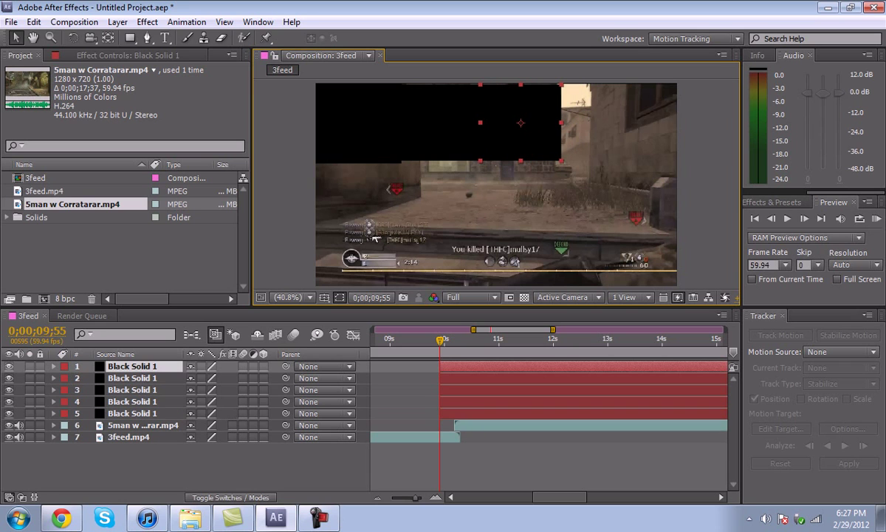
Step: Move the newest copy into the fourth position of the top row, flush against the third box
{"action": "key", "text": "shift+Right"}
{"action": "key", "text": "shift+Right"}
{"action": "key", "text": "shift+Right"}
{"action": "key", "text": "shift+Right"}
{"action": "key", "text": "shift+Right"}
{"action": "key", "text": "shift+Right"}
{"action": "key", "text": "shift+Right"}
{"action": "key", "text": "shift+Right"}
{"action": "key", "text": "shift+Right"}
{"action": "key", "text": "shift+Right"}
{"action": "key", "text": "shift+Right"}
{"action": "key", "text": "shift+Right"}
{"action": "key", "text": "shift+Right"}
{"action": "key", "text": "shift+Right"}
{"action": "key", "text": "shift+Right"}
{"action": "key", "text": "shift+Right"}
{"action": "key", "text": "shift+Right"}
{"action": "key", "text": "shift+Right"}
{"action": "key", "text": "shift+Right"}
{"action": "key", "text": "shift+Right"}
{"action": "key", "text": "shift+Left"}
{"action": "key", "text": "shift+Left"}
{"action": "key", "text": "shift+Left"}
{"action": "key", "text": "shift+Left"}
{"action": "key", "text": "Return"}
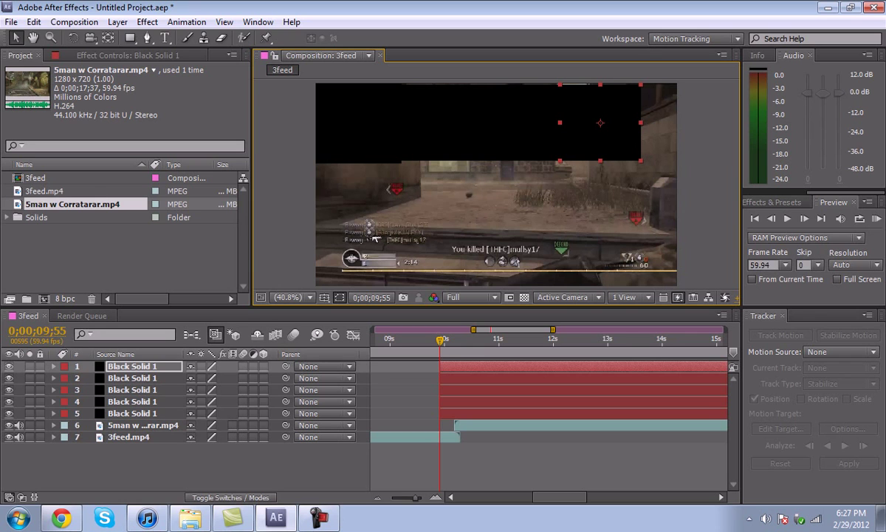
Step: Delete the third and fourth black boxes of the top row
{"action": "key", "text": "Delete"}
{"action": "key", "text": "Delete"}
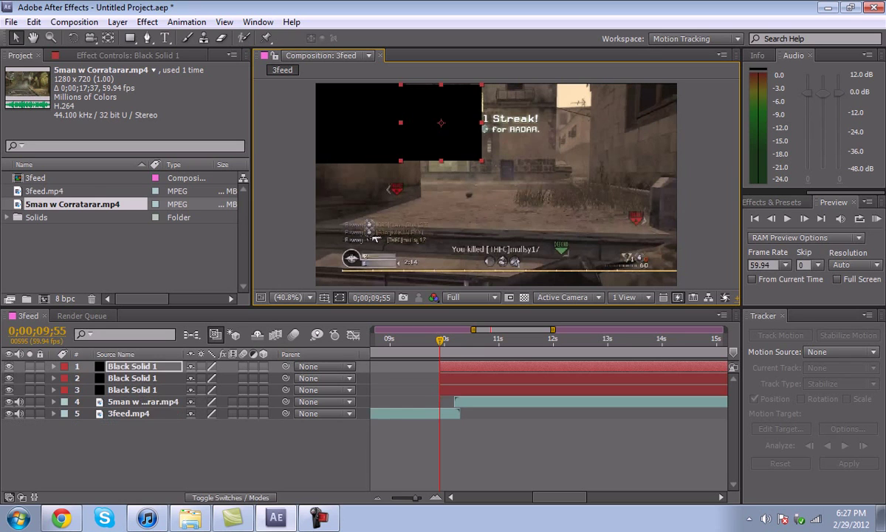
{"action": "key", "text": "ctrl+z"}
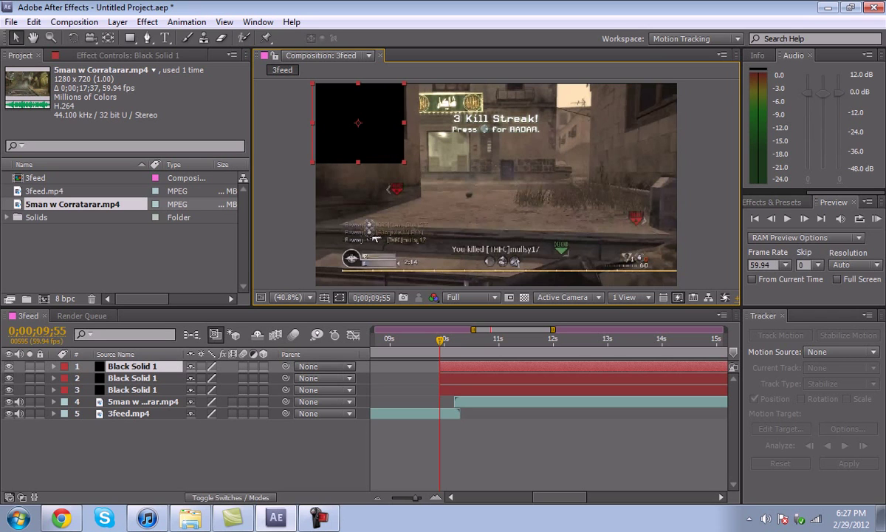
Step: Nudge the widened black box right until its left edge lines up with the frame's left edge
{"action": "key", "text": "Return"}
{"action": "key", "text": "Right"}
{"action": "key", "text": "Right"}
{"action": "key", "text": "Right"}
{"action": "key", "text": "Right"}
{"action": "key", "text": "Right"}
{"action": "key", "text": "Right"}
{"action": "key", "text": "Right"}
{"action": "key", "text": "Right"}
{"action": "key", "text": "Right"}
{"action": "key", "text": "Right"}
{"action": "key", "text": "Right"}
{"action": "key", "text": "Left"}
{"action": "key", "text": "Left"}
{"action": "key", "text": "Left"}
{"action": "key", "text": "Left"}
{"action": "key", "text": "Left"}
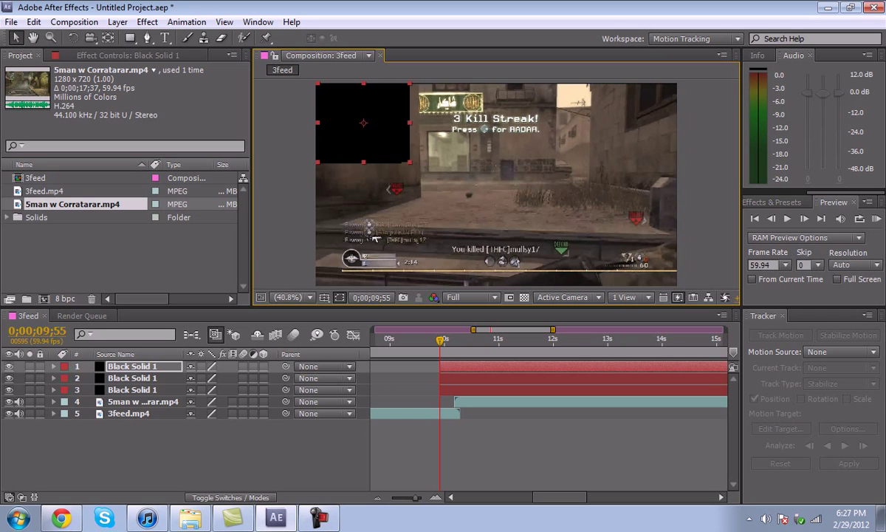
Step: Duplicate the widened corner box, shift the copy right until it sits edge to edge beside it, and duplicate that copy
{"action": "key", "text": "ctrl+d"}
{"action": "key", "text": "shift+Right"}
{"action": "key", "text": "shift+Right"}
{"action": "key", "text": "shift+Right"}
{"action": "key", "text": "shift+Right"}
{"action": "key", "text": "shift+Right"}
{"action": "key", "text": "shift+Right"}
{"action": "key", "text": "shift+Right"}
{"action": "key", "text": "shift+Right"}
{"action": "key", "text": "shift+Right"}
{"action": "key", "text": "shift+Right"}
{"action": "key", "text": "shift+Right"}
{"action": "key", "text": "shift+Right"}
{"action": "key", "text": "shift+Right"}
{"action": "key", "text": "shift+Right"}
{"action": "key", "text": "ctrl+d"}
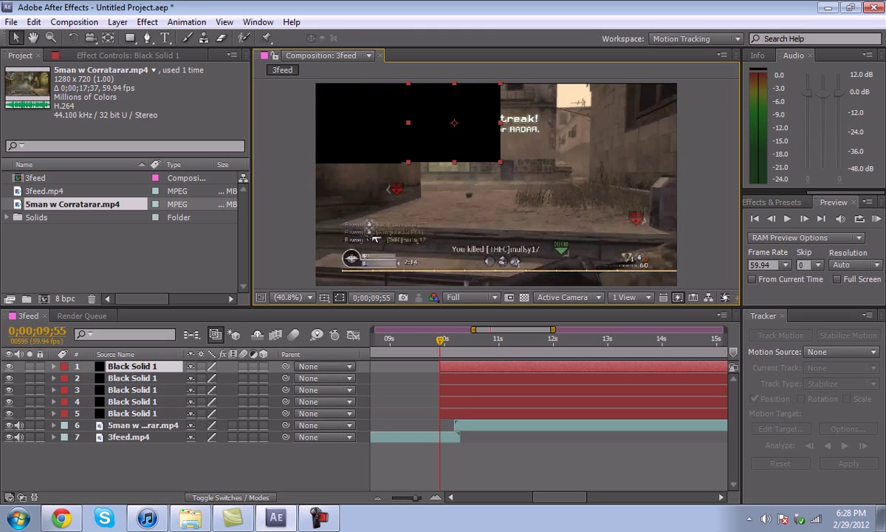
Step: Shift the latest copy right so that it forms the third box in the row of widened boxes
{"action": "key", "text": "shift+Right"}
{"action": "key", "text": "shift+Right"}
{"action": "key", "text": "shift+Right"}
{"action": "key", "text": "shift+Right"}
{"action": "key", "text": "shift+Right"}
{"action": "key", "text": "shift+Right"}
{"action": "key", "text": "shift+Right"}
{"action": "key", "text": "shift+Right"}
{"action": "key", "text": "shift+Right"}
{"action": "key", "text": "shift+Right"}
{"action": "key", "text": "shift+Right"}
{"action": "key", "text": "shift+Right"}
{"action": "key", "text": "shift+Right"}
{"action": "key", "text": "shift+Right"}
{"action": "key", "text": "shift+Right"}
{"action": "key", "text": "shift+Right"}
{"action": "key", "text": "shift+Right"}
{"action": "key", "text": "shift+Right"}
{"action": "key", "text": "shift+Right"}
{"action": "key", "text": "shift+Right"}
{"action": "key", "text": "shift+Right"}
{"action": "key", "text": "shift+Right"}
{"action": "key", "text": "shift+Right"}
{"action": "key", "text": "shift+Right"}
{"action": "key", "text": "shift+Right"}
{"action": "key", "text": "shift+Right"}
{"action": "key", "text": "shift+Right"}
{"action": "key", "text": "shift+Right"}
{"action": "key", "text": "shift+Right"}
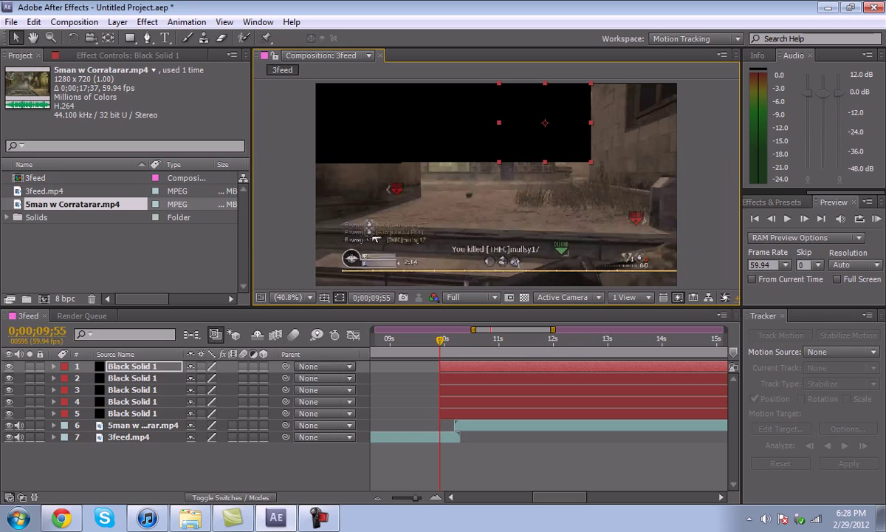
Step: Duplicate the third box and place the copy flush beside it, filling the row up to the frame's right edge
{"action": "key", "text": "ctrl+d"}
{"action": "left_click_drag", "start_coordinate": [545, 123], "coordinate": [651, 123]}
{"action": "key", "text": "shift+Left"}
{"action": "key", "text": "shift+Left"}
{"action": "key", "text": "shift+Left"}
{"action": "key", "text": "shift+Left"}
{"action": "key", "text": "shift+Left"}
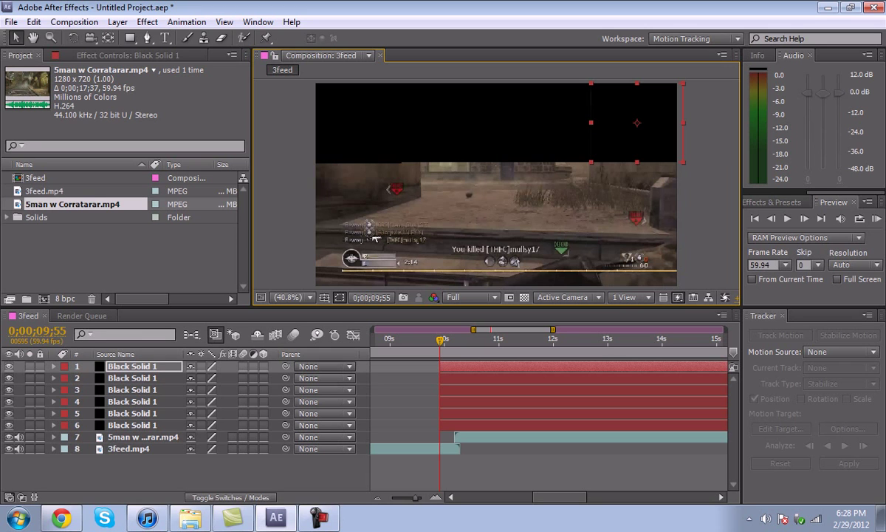
Step: Delete the copied black boxes that extend the top row beyond the corner box
{"action": "key", "text": "Delete"}
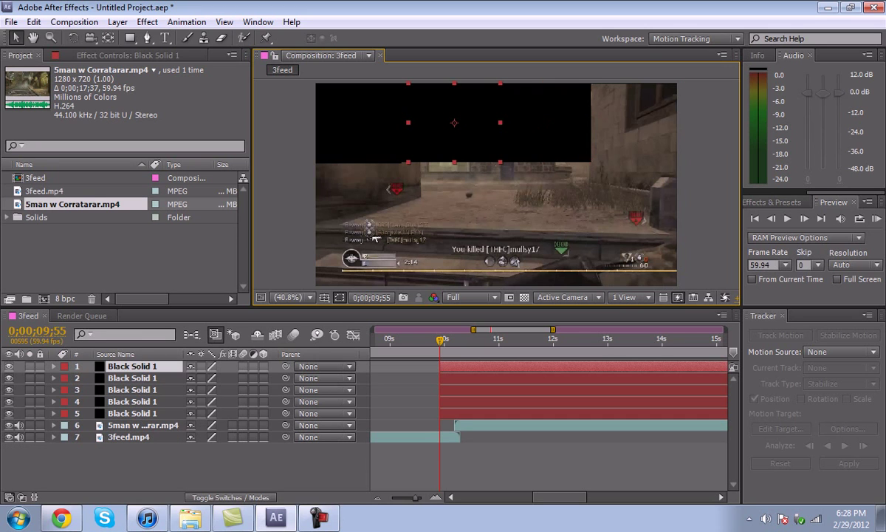
{"action": "key", "text": "Delete"}
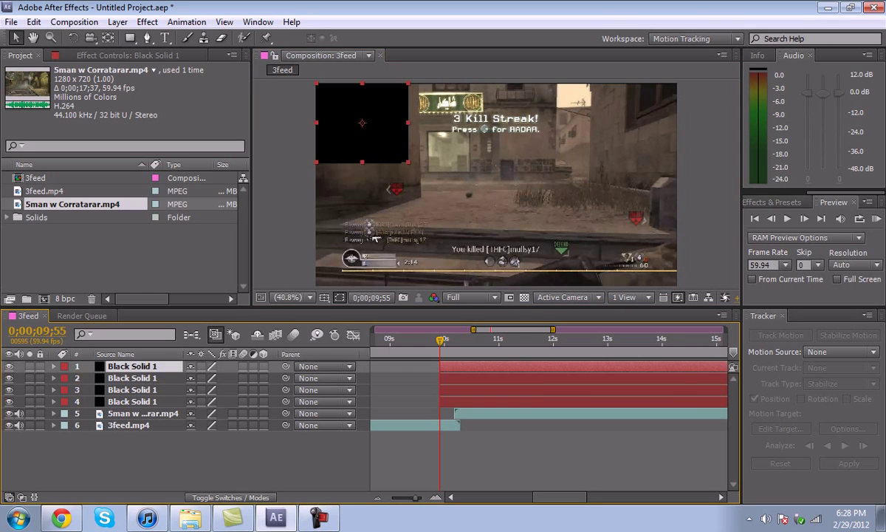
{"action": "key", "text": "Delete"}
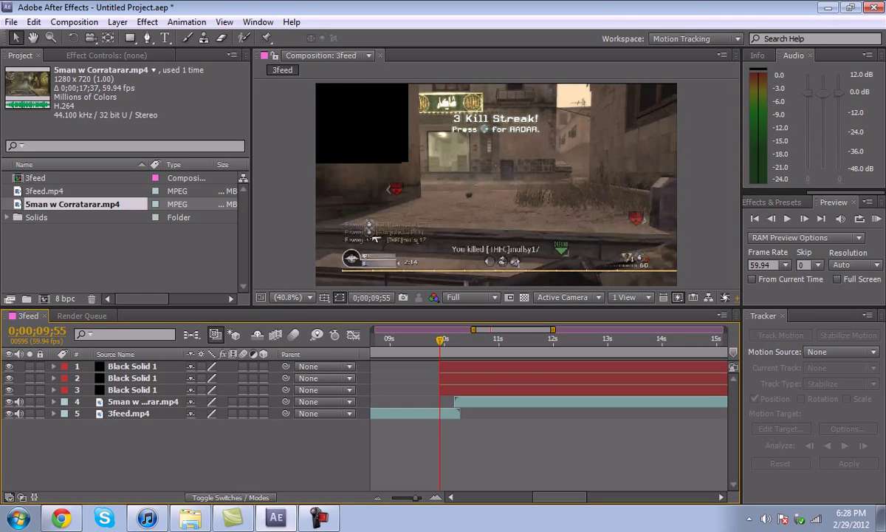
{"action": "key", "text": "Delete"}
{"action": "key", "text": "ctrl+z"}
{"action": "key", "text": "ctrl+z"}
Step: Delete the surplus black solid layers stacked in the upper-left corner, keeping only one widened box
{"action": "left_click", "coordinate": [133, 402]}
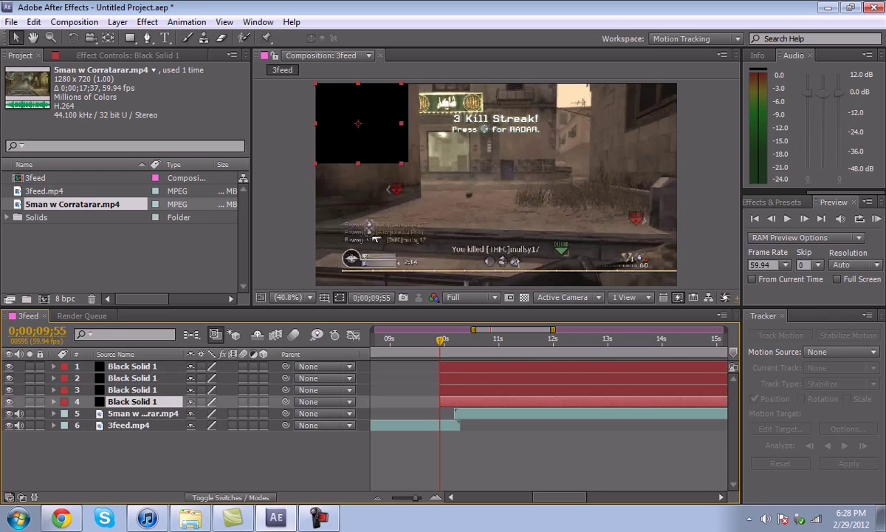
{"action": "key", "text": "Delete"}
{"action": "key", "text": "Delete"}
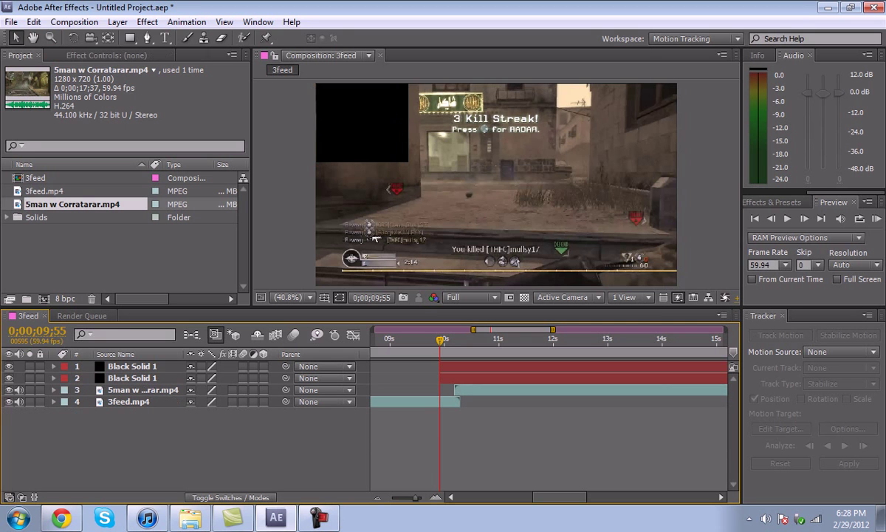
{"action": "key", "text": "Delete"}
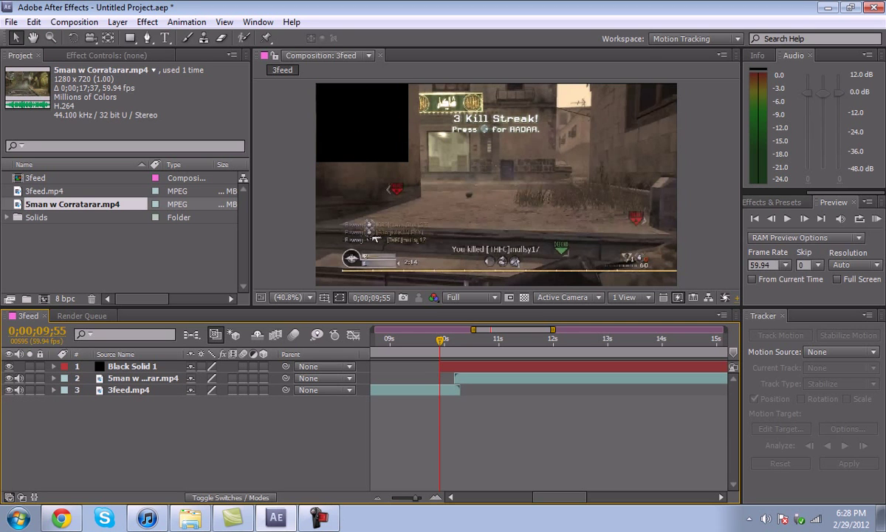
Step: Set the corner black box's scale to 0% at 0;00;09;56 and start keyframing its scale there
{"action": "mouse_move", "coordinate": [440, 340]}
{"action": "left_mouse_down"}
{"action": "mouse_move", "coordinate": [457, 340]}
{"action": "mouse_move", "coordinate": [437, 340]}
{"action": "left_mouse_up"}
{"action": "key", "text": "Page_Down"}
{"action": "key", "text": "Page_Down"}
{"action": "key", "text": "Page_Down"}
{"action": "key", "text": "Page_Down"}
{"action": "key", "text": "Page_Down"}
{"action": "key", "text": "Page_Down"}
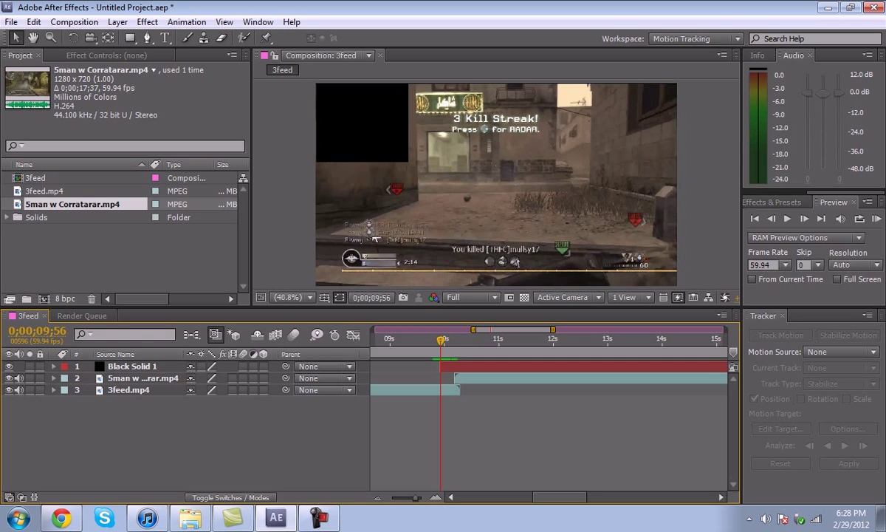
{"action": "left_click", "coordinate": [132, 366]}
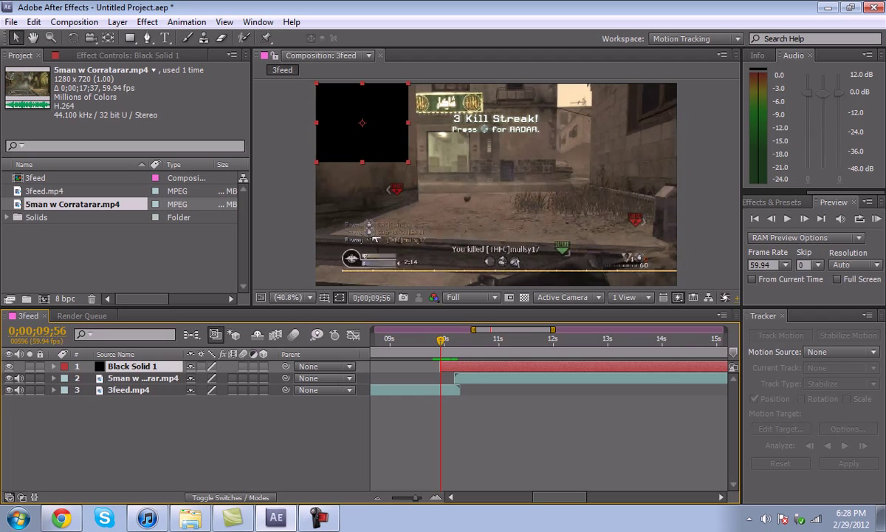
{"action": "key", "text": "s"}
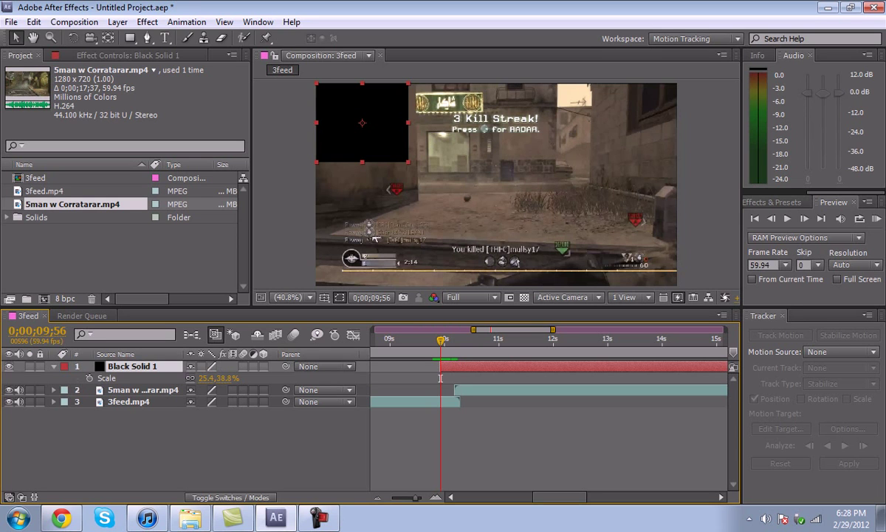
{"action": "left_click", "coordinate": [226, 378]}
{"action": "type", "text": "09"}
{"action": "key", "text": "Return"}
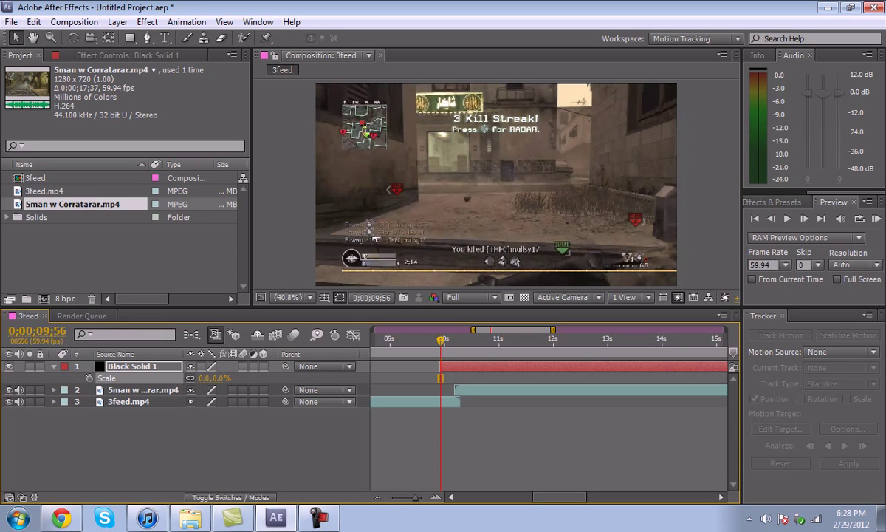
{"action": "left_click", "coordinate": [90, 378]}
Step: Keyframe the box's scale at 0;00;10;11 to 25.8, 39.5% so that it fills the upper-left corner of the frame
{"action": "key", "text": "space"}
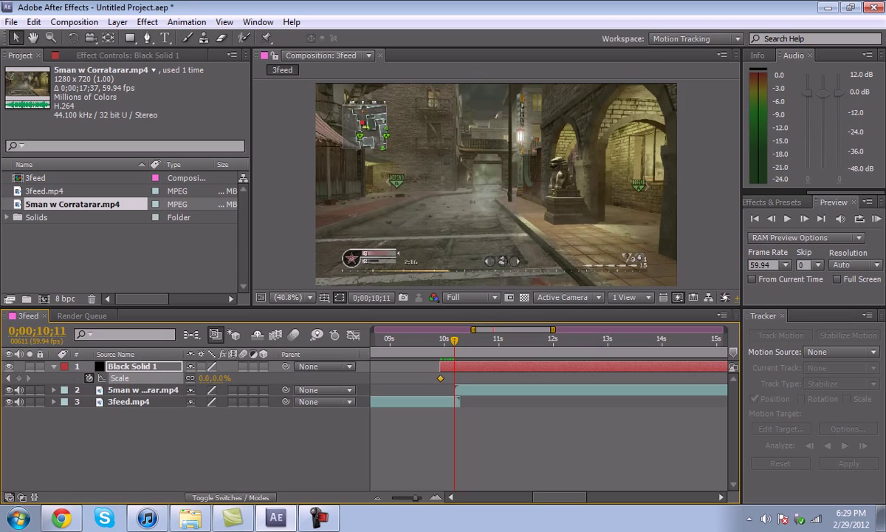
{"action": "left_click", "coordinate": [219, 378]}
{"action": "type", "text": "38.8"}
{"action": "key", "text": "Return"}
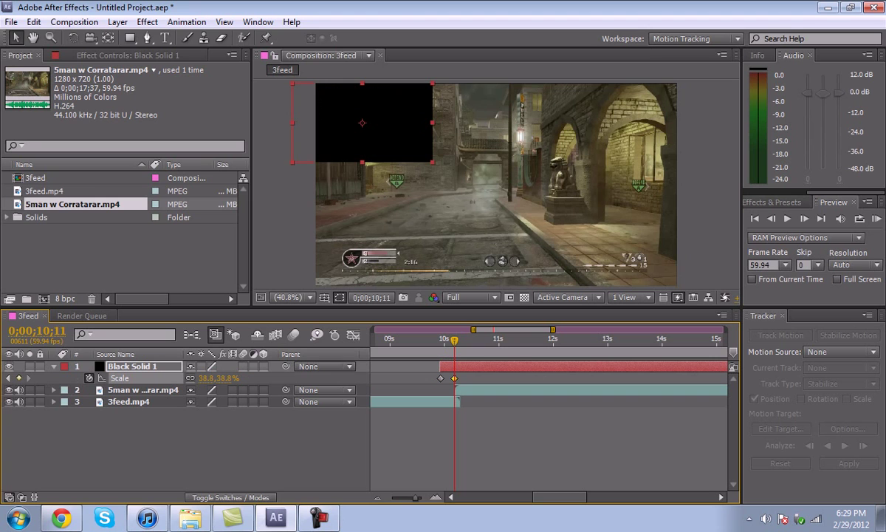
{"action": "left_click_drag", "start_coordinate": [206, 378], "coordinate": [198, 378]}
{"action": "left_click_drag", "start_coordinate": [361, 161], "coordinate": [362, 163]}
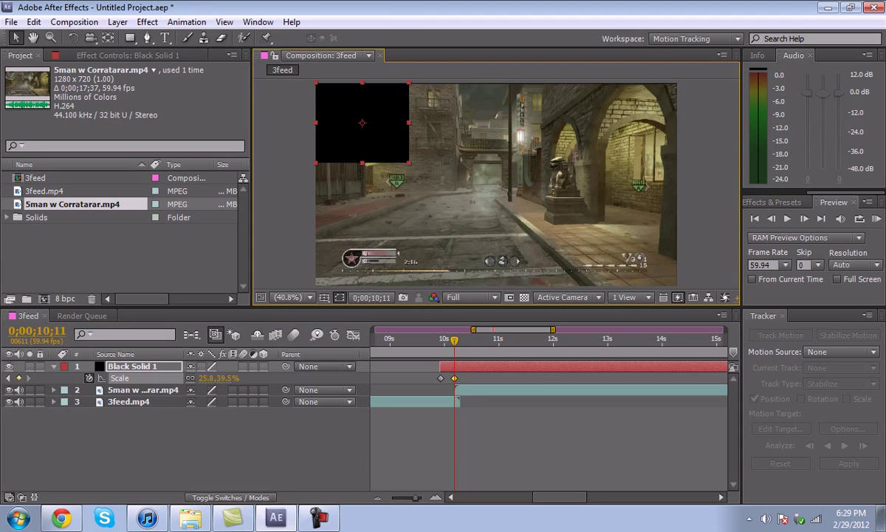
Step: Keyframe the box's scale back to 0% at 0;00;10;27 and play back the grow-and-shrink animation
{"action": "key", "text": "space"}
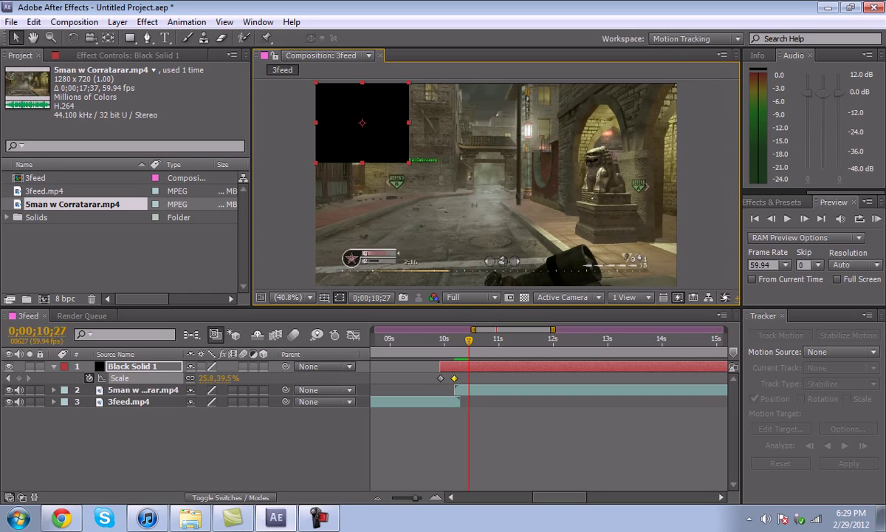
{"action": "left_click", "coordinate": [225, 378]}
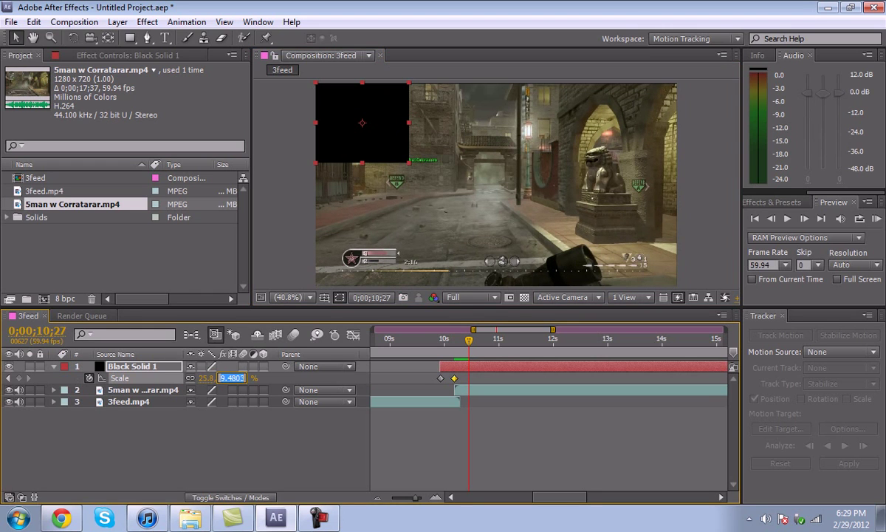
{"action": "type", "text": "0"}
{"action": "key", "text": "Return"}
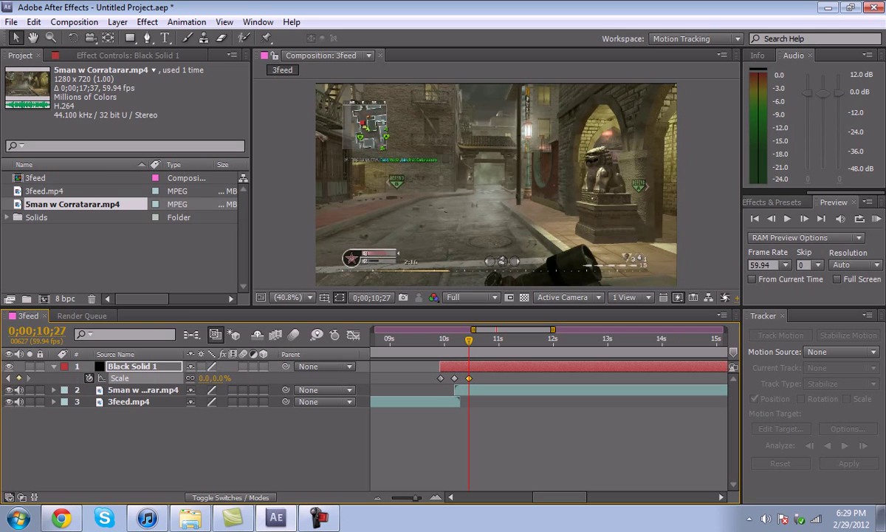
{"action": "left_click", "coordinate": [423, 339]}
{"action": "key", "text": "space"}
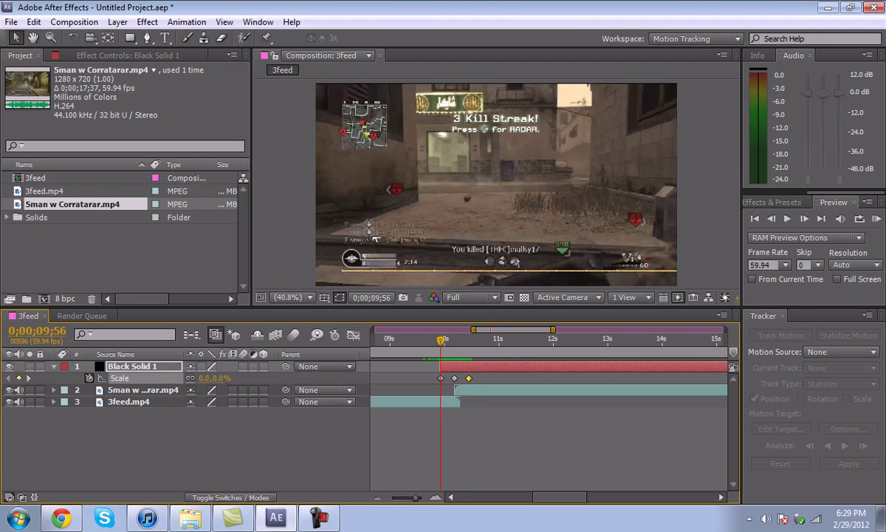
Step: Show the black box's rotation property at 0;00;10;11 and rotate the box to 31°
{"action": "left_click", "coordinate": [132, 366]}
{"action": "key", "text": "r"}
{"action": "key", "text": "Page_Down"}
{"action": "key", "text": "Page_Down"}
{"action": "key", "text": "Page_Down"}
{"action": "key", "text": "Page_Down"}
{"action": "key", "text": "Page_Down"}
{"action": "key", "text": "Page_Down"}
{"action": "key", "text": "Page_Down"}
{"action": "key", "text": "Page_Down"}
{"action": "key", "text": "Page_Down"}
{"action": "key", "text": "Page_Down"}
{"action": "key", "text": "Page_Down"}
{"action": "key", "text": "Page_Down"}
{"action": "key", "text": "Page_Down"}
{"action": "key", "text": "Page_Down"}
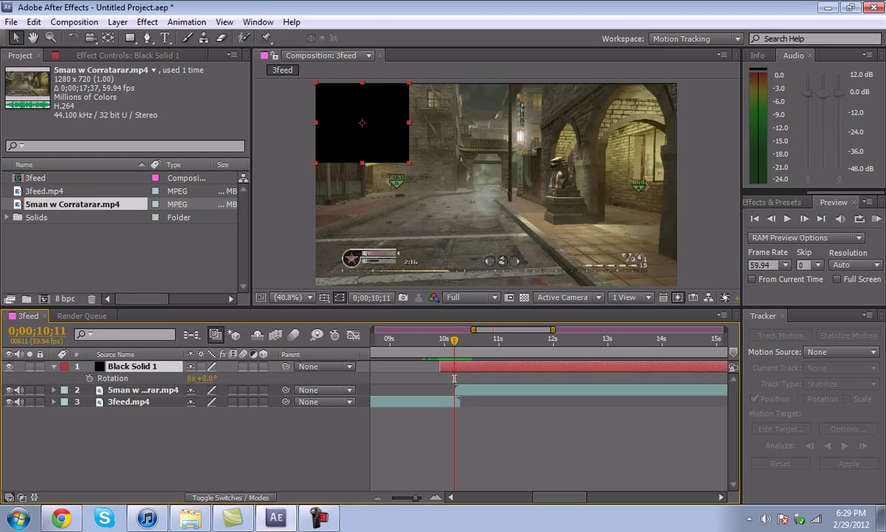
{"action": "left_click_drag", "start_coordinate": [206, 378], "coordinate": [228, 378]}
{"action": "key", "text": "Return"}
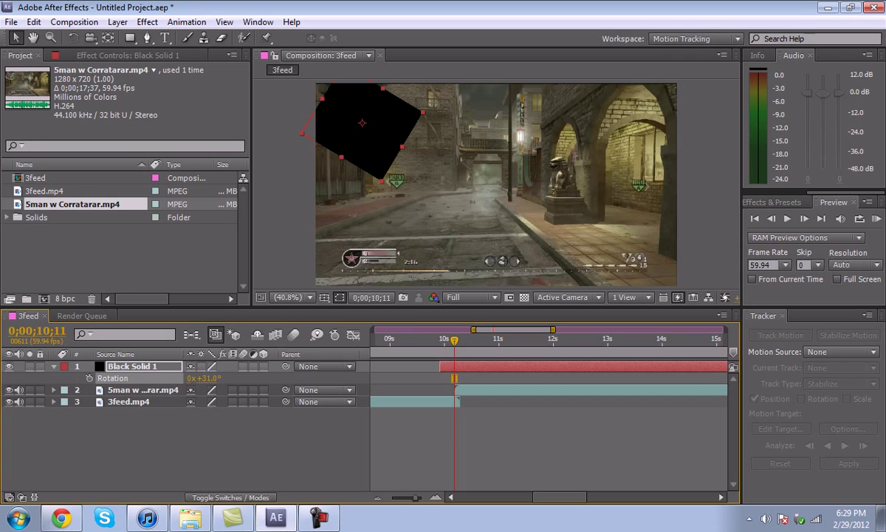
Step: Start keyframing the box's rotation at 0;00;09;55, keeping the 31° angle
{"action": "left_click_drag", "start_coordinate": [454, 340], "coordinate": [441, 341]}
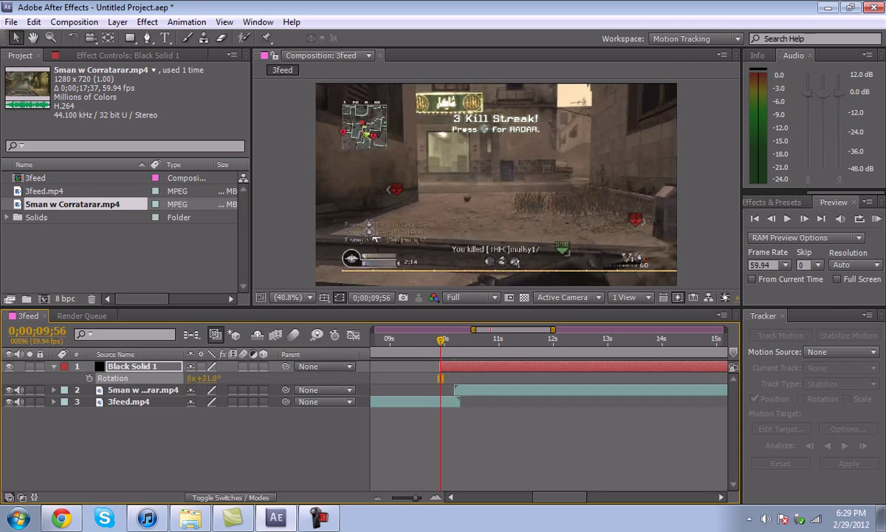
{"action": "key", "text": "Page_Up"}
{"action": "key", "text": "F2"}
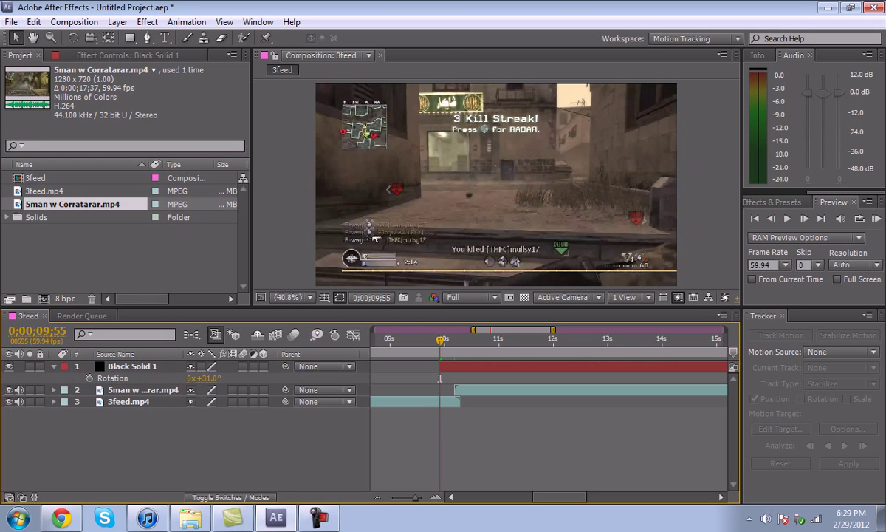
{"action": "key", "text": "ctrl+z"}
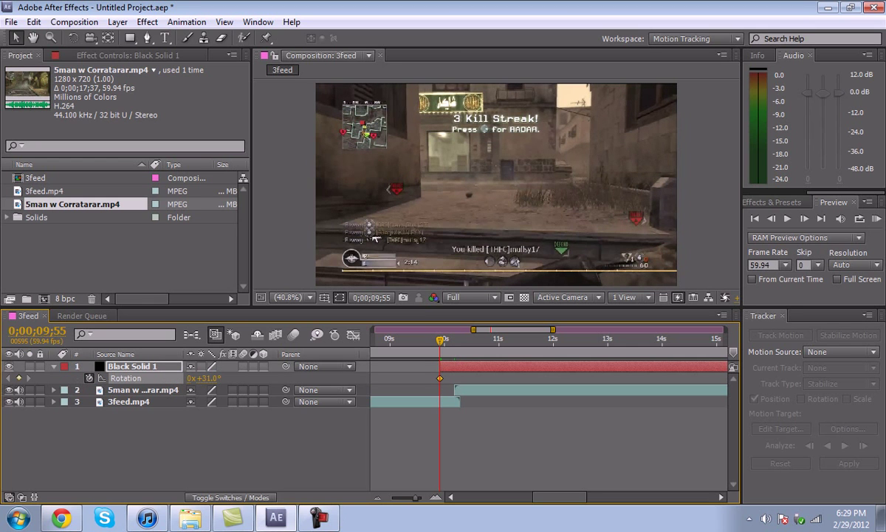
Step: Keyframe the box's rotation to 0° at 0;00;10;11
{"action": "key", "text": "Page_Down"}
{"action": "key", "text": "Page_Down"}
{"action": "key", "text": "Page_Down"}
{"action": "key", "text": "Page_Down"}
{"action": "key", "text": "Page_Down"}
{"action": "key", "text": "Page_Down"}
{"action": "key", "text": "Page_Down"}
{"action": "key", "text": "Page_Down"}
{"action": "key", "text": "Page_Down"}
{"action": "key", "text": "Page_Down"}
{"action": "key", "text": "Page_Down"}
{"action": "key", "text": "Page_Down"}
{"action": "key", "text": "Page_Down"}
{"action": "key", "text": "Page_Down"}
{"action": "key", "text": "Page_Down"}
{"action": "key", "text": "Page_Down"}
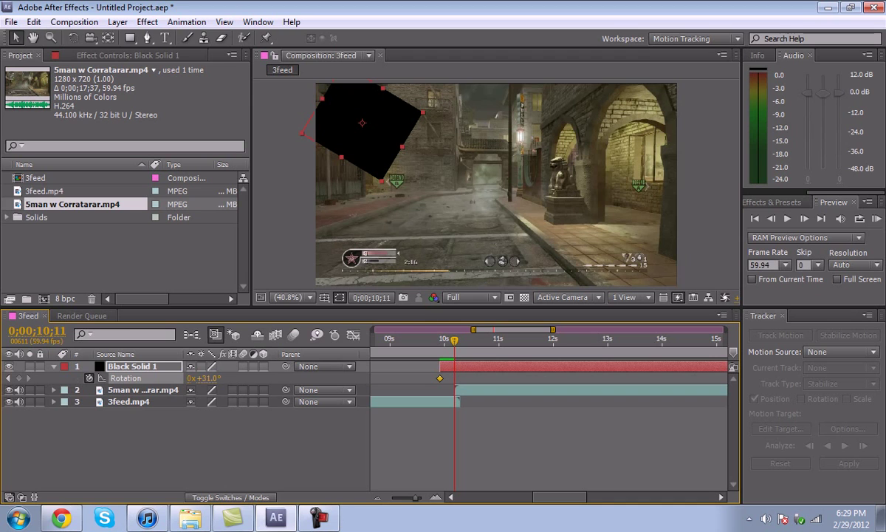
{"action": "left_click", "coordinate": [207, 378]}
{"action": "type", "text": "0"}
{"action": "key", "text": "Return"}
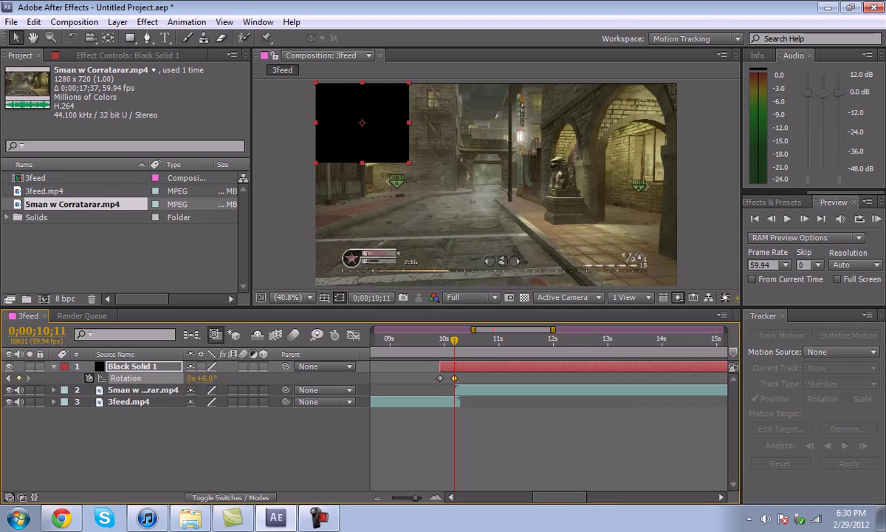
Step: Step back and forth through the transition frames to examine how the box grows, rotates and shrinks
{"action": "key", "text": "Page_Down"}
{"action": "key", "text": "Page_Down"}
{"action": "key", "text": "Page_Down"}
{"action": "key", "text": "Page_Down"}
{"action": "key", "text": "Page_Down"}
{"action": "key", "text": "Page_Down"}
{"action": "key", "text": "Page_Down"}
{"action": "key", "text": "Page_Down"}
{"action": "key", "text": "Page_Down"}
{"action": "key", "text": "Page_Down"}
{"action": "key", "text": "Page_Down"}
{"action": "key", "text": "Page_Down"}
{"action": "key", "text": "Page_Down"}
{"action": "key", "text": "Page_Down"}
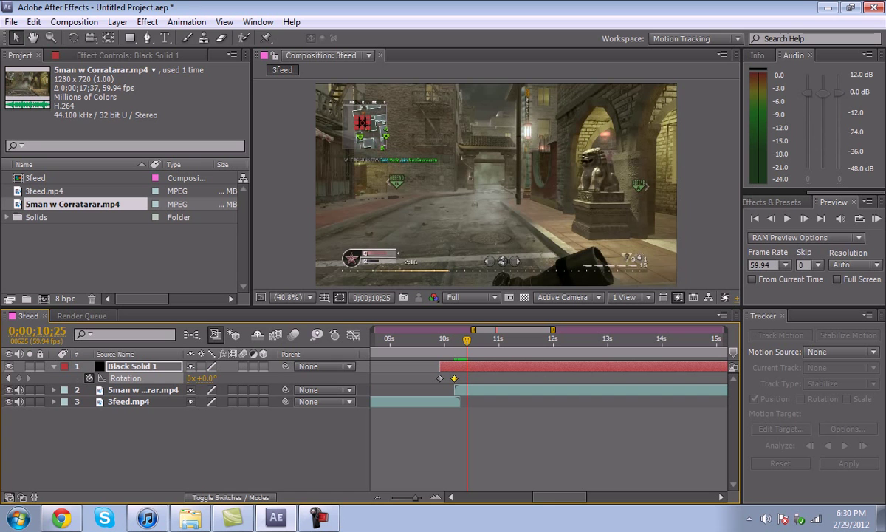
{"action": "key", "text": "Page_Up"}
{"action": "key", "text": "Page_Up"}
{"action": "key", "text": "Page_Up"}
{"action": "key", "text": "Page_Up"}
{"action": "key", "text": "Page_Up"}
{"action": "key", "text": "Page_Up"}
{"action": "key", "text": "Page_Up"}
{"action": "key", "text": "Page_Up"}
{"action": "key", "text": "Page_Up"}
{"action": "key", "text": "Page_Up"}
{"action": "key", "text": "Page_Up"}
{"action": "key", "text": "Page_Up"}
{"action": "key", "text": "Page_Up"}
{"action": "key", "text": "Page_Up"}
{"action": "key", "text": "Page_Up"}
{"action": "key", "text": "Page_Up"}
{"action": "key", "text": "Page_Up"}
{"action": "key", "text": "Page_Up"}
{"action": "key", "text": "Page_Up"}
{"action": "key", "text": "Page_Up"}
{"action": "key", "text": "Page_Down"}
{"action": "key", "text": "Page_Down"}
{"action": "key", "text": "Page_Down"}
{"action": "key", "text": "Page_Down"}
{"action": "key", "text": "Page_Down"}
{"action": "key", "text": "Page_Down"}
{"action": "key", "text": "Page_Down"}
{"action": "key", "text": "Page_Down"}
{"action": "key", "text": "Page_Down"}
{"action": "key", "text": "Page_Down"}
{"action": "key", "text": "Page_Down"}
{"action": "key", "text": "Page_Down"}
{"action": "key", "text": "Page_Down"}
{"action": "key", "text": "Page_Down"}
{"action": "key", "text": "Page_Down"}
{"action": "key", "text": "Page_Down"}
{"action": "key", "text": "Page_Down"}
{"action": "key", "text": "Page_Down"}
{"action": "key", "text": "Page_Down"}
{"action": "key", "text": "Page_Down"}
{"action": "key", "text": "Page_Up"}
{"action": "key", "text": "Page_Up"}
{"action": "key", "text": "Page_Up"}
{"action": "key", "text": "Page_Up"}
{"action": "key", "text": "Page_Up"}
{"action": "key", "text": "Page_Up"}
{"action": "key", "text": "Page_Up"}
{"action": "key", "text": "Page_Up"}
{"action": "key", "text": "Page_Up"}
{"action": "key", "text": "Page_Up"}
{"action": "key", "text": "Page_Up"}
{"action": "key", "text": "Page_Up"}
{"action": "key", "text": "Page_Up"}
{"action": "key", "text": "Page_Up"}
{"action": "key", "text": "Page_Up"}
{"action": "key", "text": "Page_Up"}
{"action": "key", "text": "Page_Up"}
{"action": "key", "text": "Page_Up"}
{"action": "key", "text": "Page_Up"}
{"action": "key", "text": "Page_Up"}
{"action": "key", "text": "Page_Down"}
{"action": "key", "text": "Page_Down"}
{"action": "key", "text": "Page_Down"}
{"action": "key", "text": "Page_Down"}
{"action": "key", "text": "Page_Down"}
{"action": "key", "text": "Page_Down"}
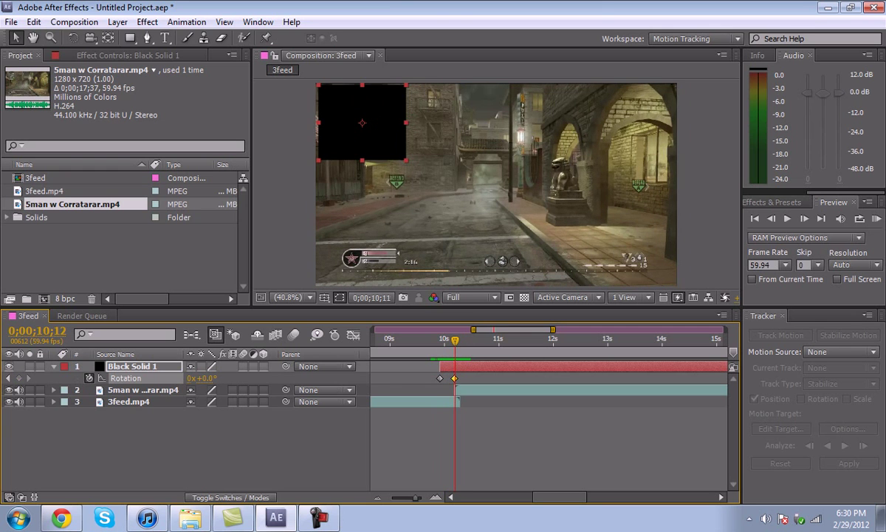
Step: Keyframe the box's rotation to -32° at 0;00;10;12
{"action": "key", "text": "Page_Up"}
{"action": "key", "text": "Page_Down"}
{"action": "left_click_drag", "start_coordinate": [210, 378], "coordinate": [187, 378]}
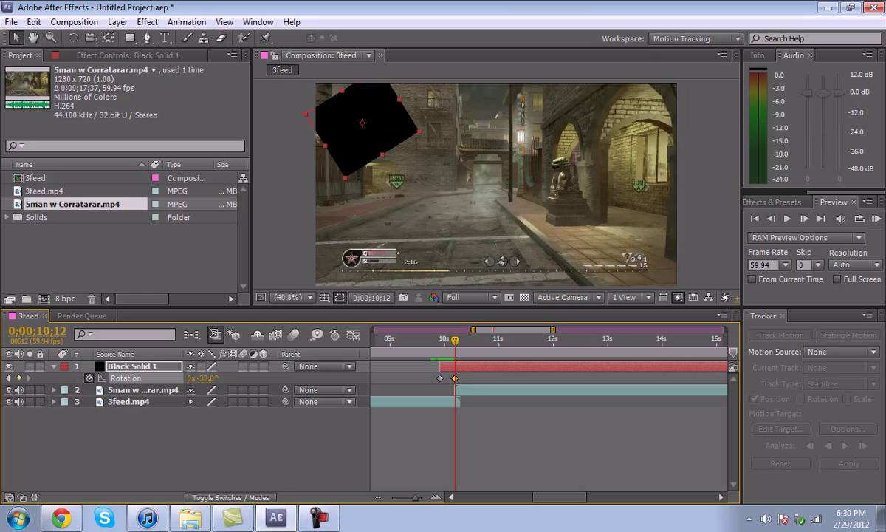
Step: Keyframe the box's rotation to 0° at 0;00;10;25, near the end of its shrinking
{"action": "key", "text": "space"}
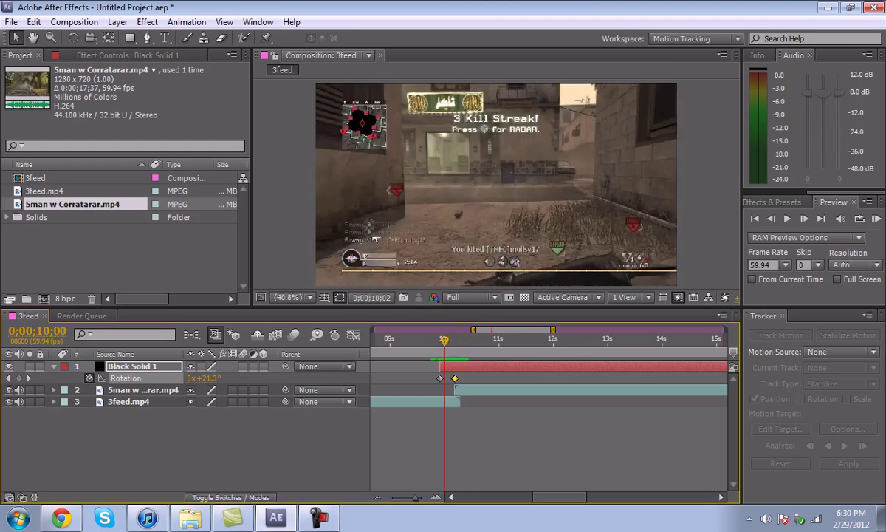
{"action": "key", "text": "Page_Up"}
{"action": "key", "text": "Page_Up"}
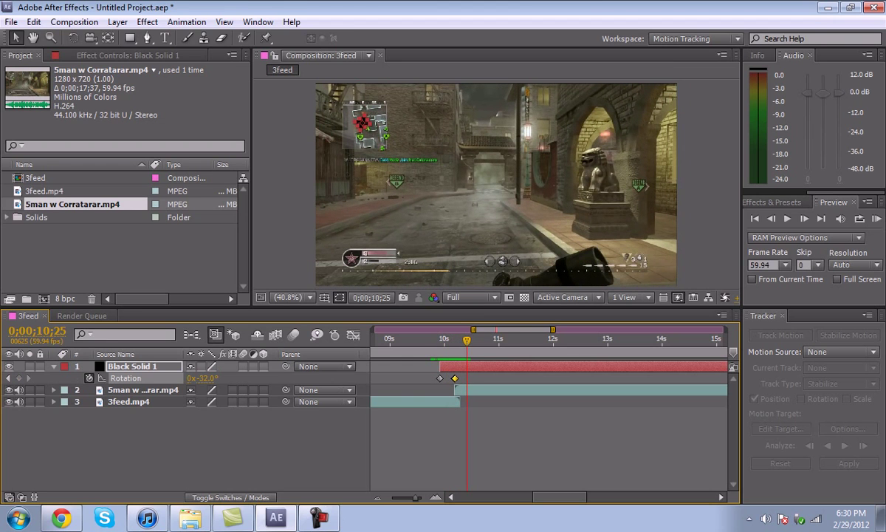
{"action": "left_click", "coordinate": [207, 378]}
{"action": "type", "text": "0"}
{"action": "key", "text": "Return"}
Step: Step through the frames from just before the box appears to check its rotation animation
{"action": "left_click_drag", "start_coordinate": [467, 340], "coordinate": [433, 340]}
{"action": "key", "text": "shift+Page_Down"}
{"action": "key", "text": "Page_Down"}
{"action": "key", "text": "Page_Down"}
{"action": "key", "text": "Page_Down"}
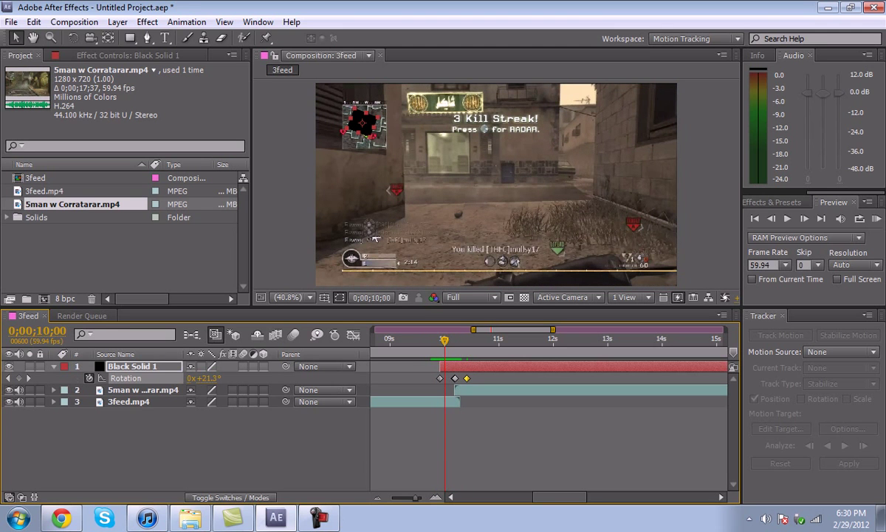
Step: Shift the box's final rotation keyframe two frames later
{"action": "key", "text": "shift+Page_Down"}
{"action": "key", "text": "Page_Down"}
{"action": "key", "text": "Page_Down"}
{"action": "key", "text": "Page_Down"}
{"action": "key", "text": "Page_Down"}
{"action": "key", "text": "Page_Down"}
{"action": "key", "text": "Page_Down"}
{"action": "key", "text": "Page_Down"}
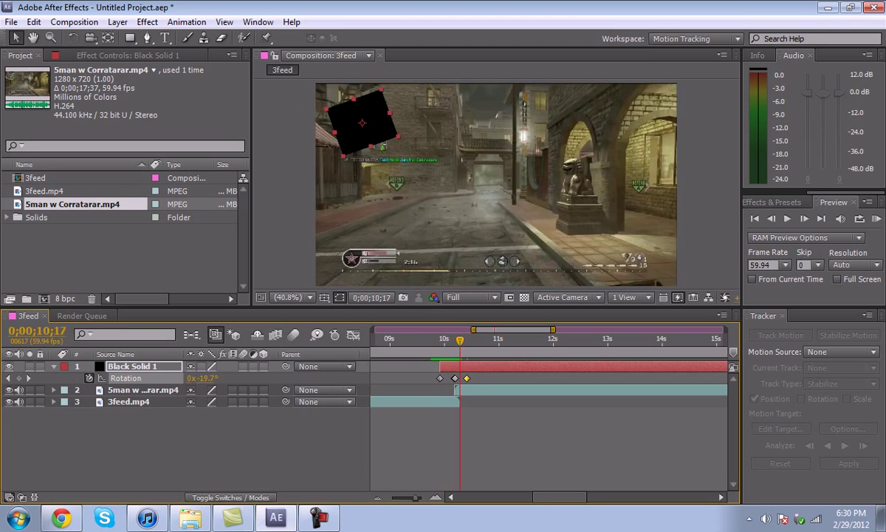
{"action": "key", "text": "alt+Right"}
{"action": "key", "text": "alt+Right"}
Step: Step through the frames from just before the box appears to check the adjusted rotation timing
{"action": "left_click_drag", "start_coordinate": [460, 340], "coordinate": [438, 340]}
{"action": "key", "text": "Page_Down"}
{"action": "key", "text": "Page_Down"}
{"action": "key", "text": "Page_Down"}
{"action": "key", "text": "Page_Down"}
{"action": "key", "text": "Page_Down"}
{"action": "key", "text": "Page_Down"}
{"action": "key", "text": "Page_Down"}
{"action": "key", "text": "Page_Up"}
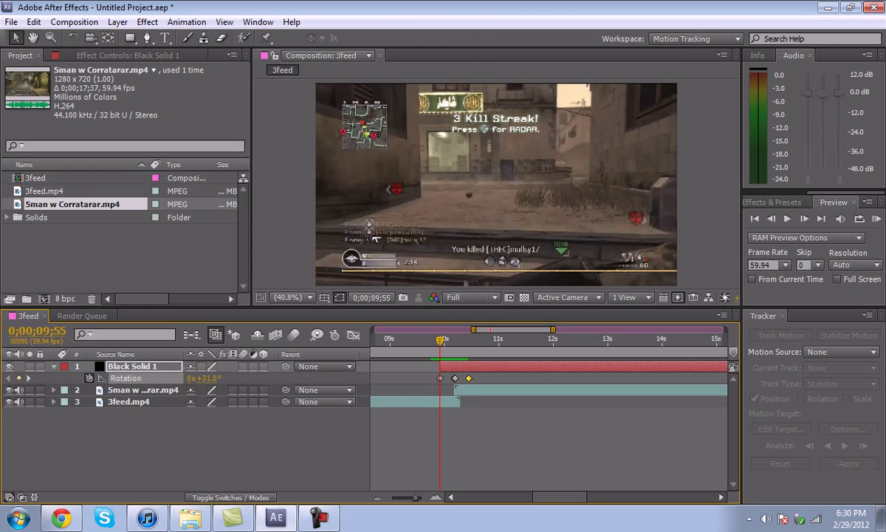
Step: Duplicate the black box layer and, at 0;00;10;11, place the copy directly beside the original along the frame's top edge
{"action": "left_click", "coordinate": [54, 366]}
{"action": "left_click", "coordinate": [133, 366]}
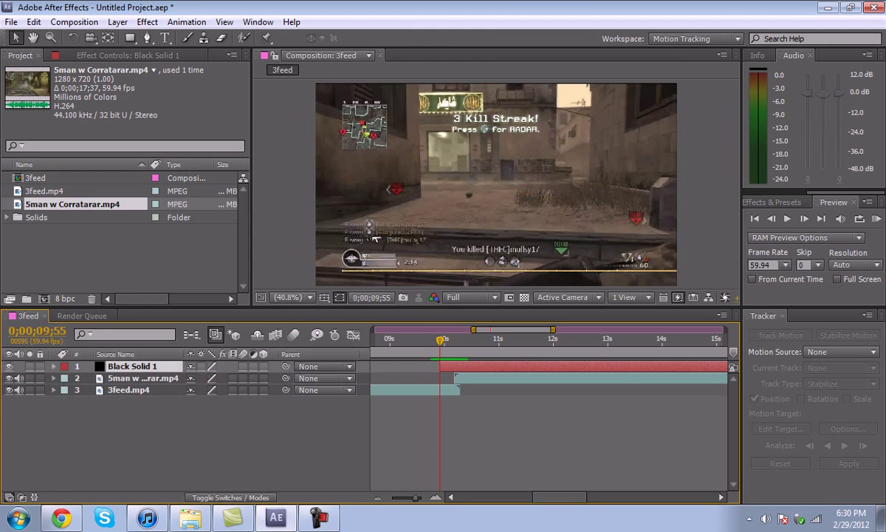
{"action": "key", "text": "ctrl+d"}
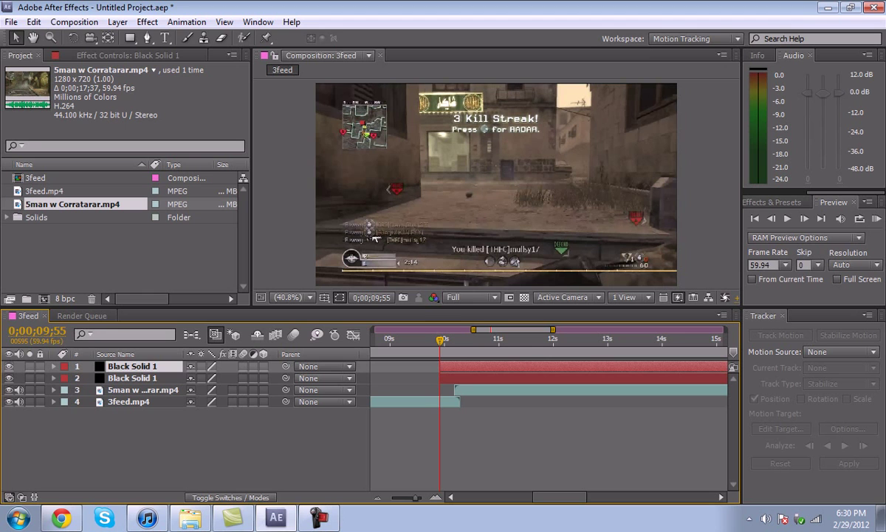
{"action": "key", "text": "space"}
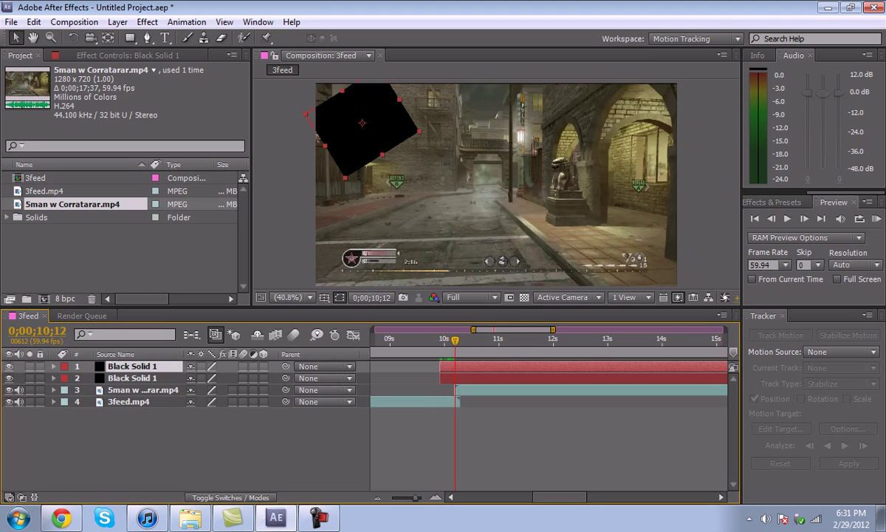
{"action": "key", "text": "Page_Up"}
{"action": "key", "text": "Page_Up"}
{"action": "key", "text": "Page_Up"}
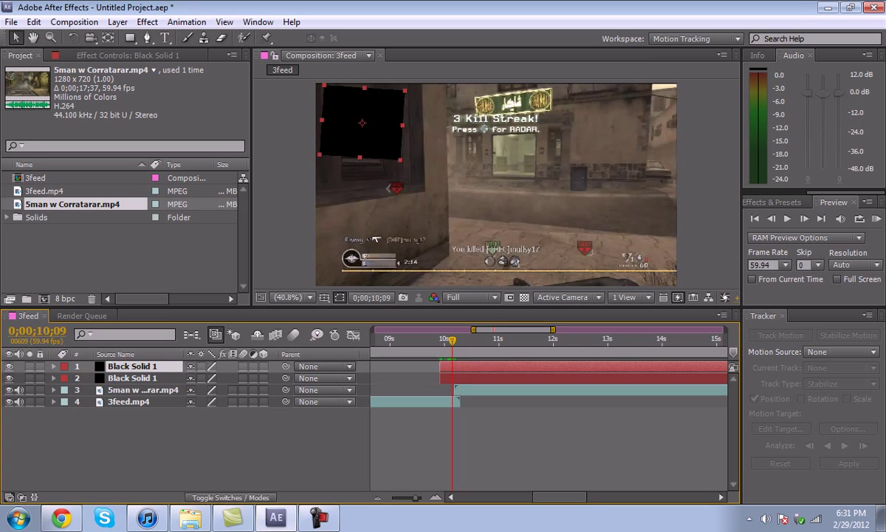
{"action": "key", "text": "Page_Down"}
{"action": "key", "text": "Page_Down"}
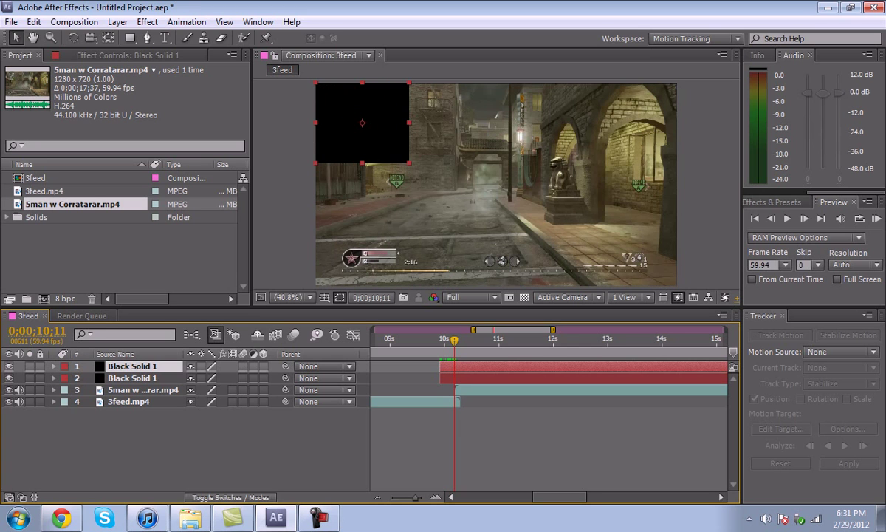
{"action": "left_click_drag", "start_coordinate": [362, 122], "coordinate": [455, 122]}
Step: Duplicate the second box and place the copy directly beside it as the third box of the top row
{"action": "key", "text": "ctrl+d"}
{"action": "key", "text": "shift+Right"}
{"action": "key", "text": "shift+Right"}
{"action": "key", "text": "shift+Right"}
{"action": "key", "text": "shift+Right"}
{"action": "key", "text": "shift+Right"}
{"action": "key", "text": "shift+Right"}
{"action": "key", "text": "shift+Right"}
{"action": "key", "text": "shift+Right"}
{"action": "key", "text": "shift+Right"}
{"action": "key", "text": "shift+Right"}
{"action": "key", "text": "shift+Right"}
{"action": "key", "text": "shift+Right"}
{"action": "key", "text": "shift+Right"}
{"action": "key", "text": "shift+Right"}
{"action": "key", "text": "shift+Right"}
{"action": "key", "text": "shift+Right"}
{"action": "key", "text": "shift+Right"}
{"action": "key", "text": "shift+Right"}
{"action": "key", "text": "shift+Right"}
{"action": "key", "text": "shift+Right"}
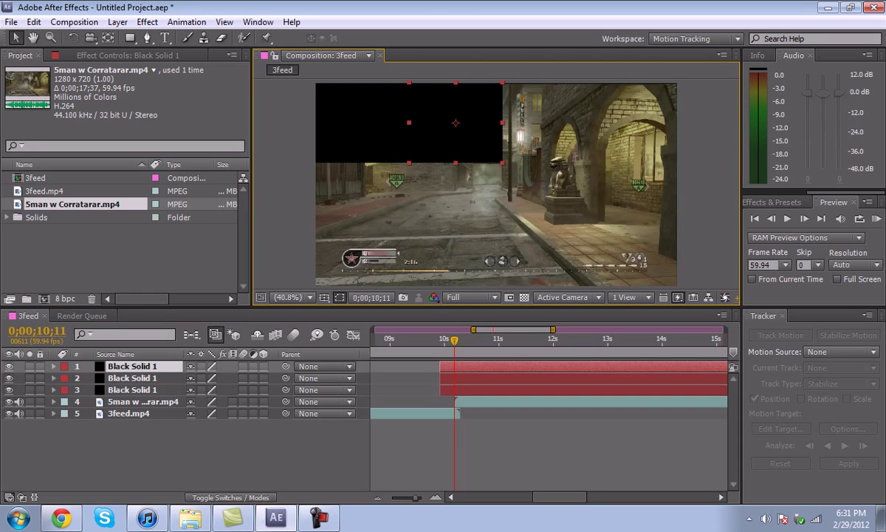
{"action": "left_click_drag", "start_coordinate": [549, 123], "coordinate": [548, 122]}
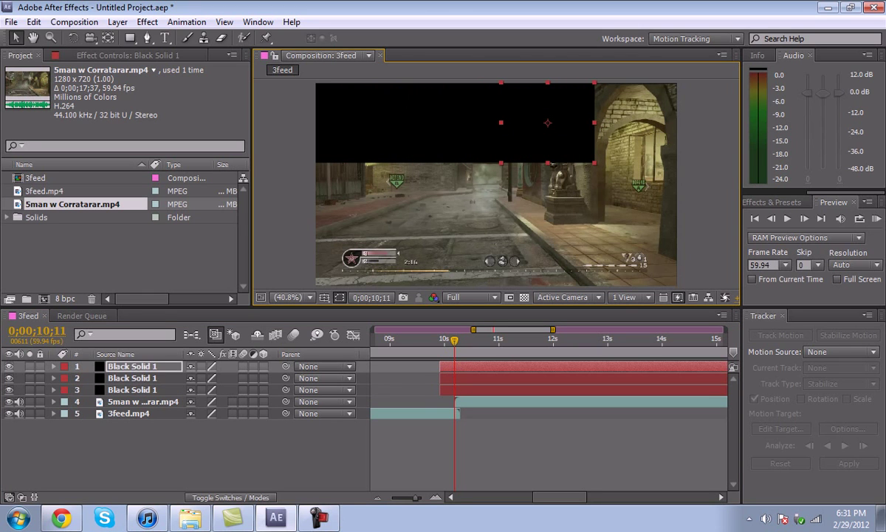
Step: Duplicate the third box and place the copy beside it so the fourth box completes the top row
{"action": "key", "text": "ctrl+d"}
{"action": "key", "text": "shift+Right"}
{"action": "key", "text": "shift+Right"}
{"action": "key", "text": "shift+Right"}
{"action": "key", "text": "shift+Right"}
{"action": "key", "text": "shift+Right"}
{"action": "key", "text": "shift+Right"}
{"action": "key", "text": "shift+Right"}
{"action": "key", "text": "shift+Right"}
{"action": "key", "text": "shift+Right"}
{"action": "key", "text": "shift+Right"}
{"action": "key", "text": "shift+Right"}
{"action": "key", "text": "shift+Right"}
{"action": "key", "text": "shift+Right"}
{"action": "key", "text": "shift+Right"}
{"action": "key", "text": "shift+Right"}
{"action": "key", "text": "shift+Right"}
{"action": "key", "text": "shift+Right"}
{"action": "key", "text": "shift+Right"}
{"action": "key", "text": "shift+Right"}
{"action": "key", "text": "shift+Right"}
{"action": "key", "text": "shift+Left"}
{"action": "key", "text": "shift+Left"}
{"action": "key", "text": "shift+Left"}
{"action": "key", "text": "shift+Left"}
{"action": "key", "text": "shift+Left"}
{"action": "key", "text": "Return"}
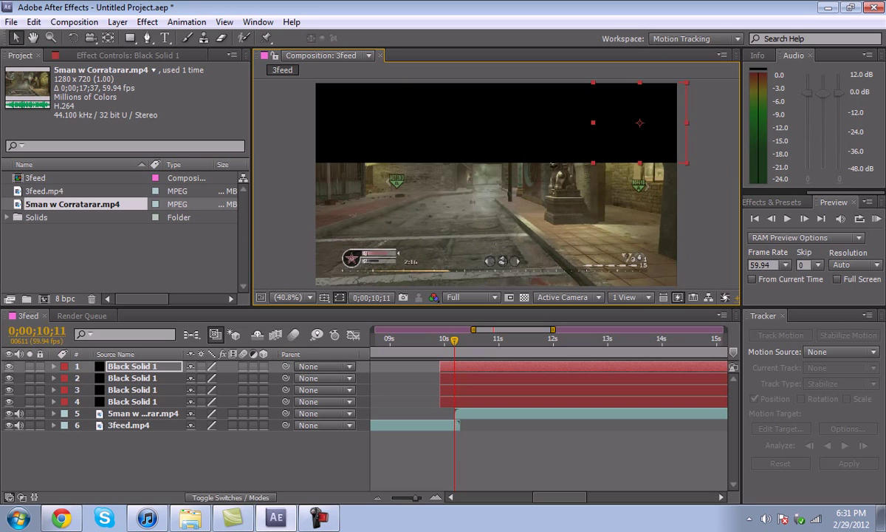
{"action": "key", "text": "Return"}
Step: Duplicate all four black boxes together and move the copies down to form a second row directly below the first
{"action": "key", "text": "ctrl+shift+Down"}
{"action": "key", "text": "ctrl+shift+Down"}
{"action": "key", "text": "ctrl+shift+Down"}
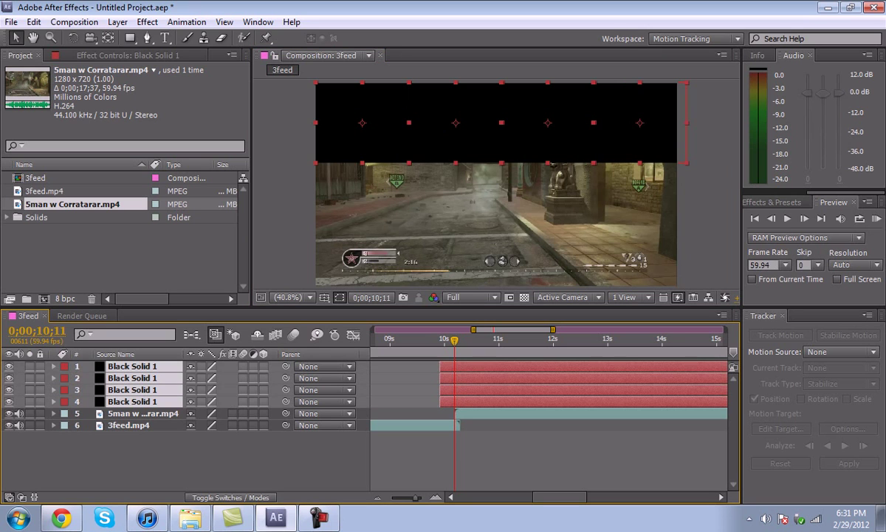
{"action": "key", "text": "ctrl+d"}
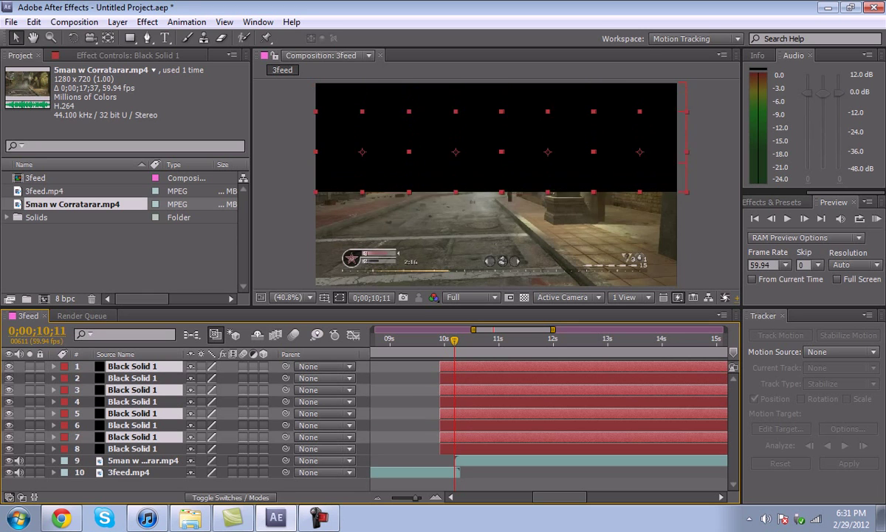
{"action": "key", "text": "shift+Down"}
{"action": "key", "text": "shift+Down"}
{"action": "key", "text": "shift+Down"}
{"action": "key", "text": "shift+Down"}
{"action": "key", "text": "shift+Down"}
{"action": "key", "text": "shift+Down"}
{"action": "key", "text": "shift+Down"}
{"action": "key", "text": "shift+Down"}
{"action": "key", "text": "shift+Down"}
{"action": "key", "text": "shift+Down"}
{"action": "key", "text": "shift+Down"}
{"action": "key", "text": "shift+Down"}
{"action": "key", "text": "shift+Down"}
{"action": "key", "text": "shift+Down"}
{"action": "key", "text": "shift+Down"}
{"action": "key", "text": "shift+Down"}
{"action": "key", "text": "shift+Down"}
{"action": "key", "text": "shift+Up"}
{"action": "key", "text": "shift+Up"}
{"action": "key", "text": "shift+Up"}
{"action": "key", "text": "shift+Down"}
{"action": "key", "text": "shift+Up"}
{"action": "left_click", "coordinate": [502, 196]}
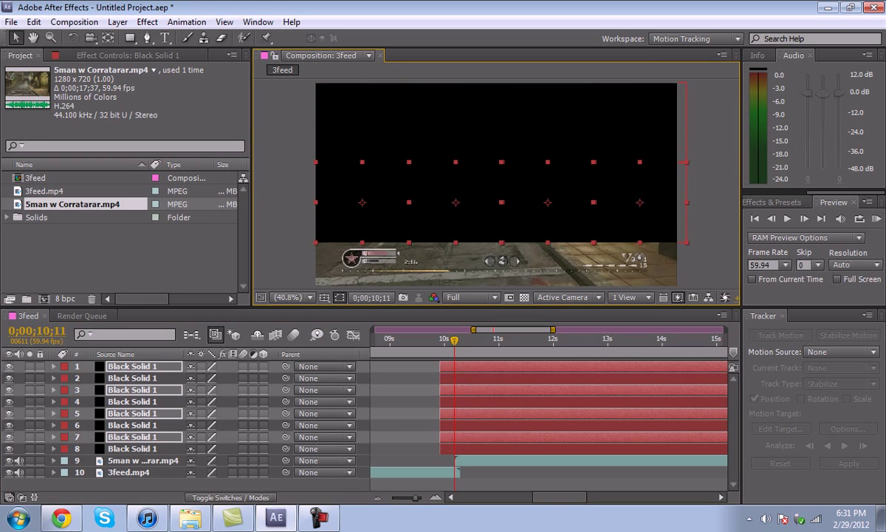
Step: Reduce the height of the second row's boxes slightly and nudge the row up against the top row
{"action": "left_click_drag", "start_coordinate": [455, 242], "coordinate": [456, 235]}
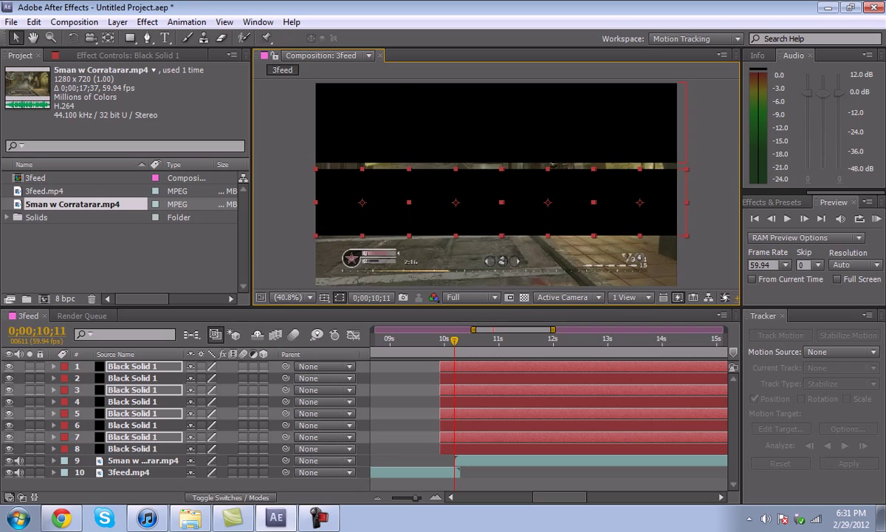
{"action": "left_click_drag", "start_coordinate": [501, 168], "coordinate": [501, 164]}
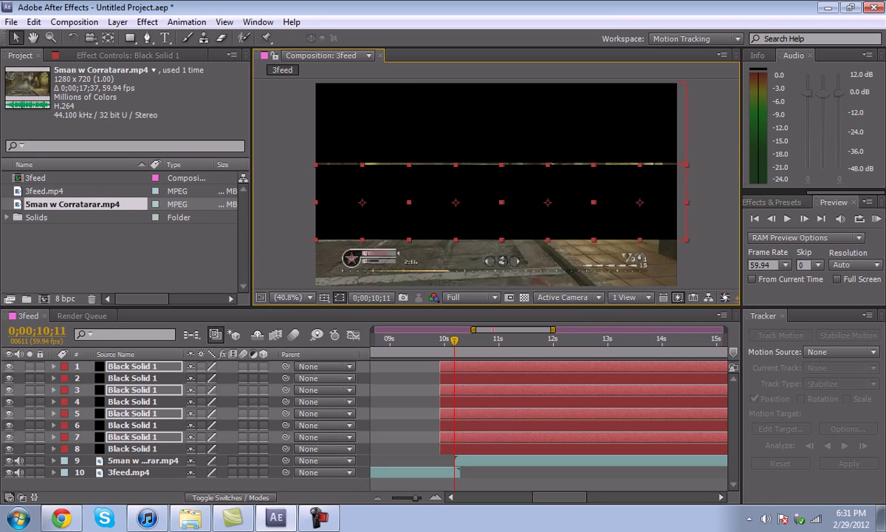
{"action": "key", "text": "Up"}
{"action": "key", "text": "Up"}
{"action": "key", "text": "Up"}
{"action": "key", "text": "Up"}
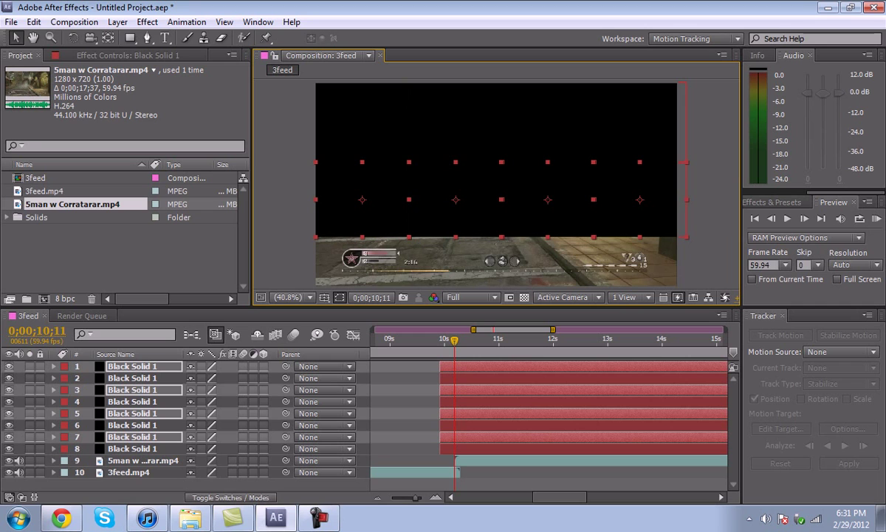
Step: Duplicate the second row of boxes and move the copies down to form a third row covering the rest of the frame
{"action": "key", "text": "ctrl+d"}
{"action": "key", "text": "shift+Down"}
{"action": "key", "text": "shift+Down"}
{"action": "key", "text": "shift+Down"}
{"action": "key", "text": "shift+Down"}
{"action": "key", "text": "shift+Down"}
{"action": "key", "text": "shift+Down"}
{"action": "key", "text": "shift+Down"}
{"action": "key", "text": "shift+Down"}
{"action": "key", "text": "shift+Down"}
{"action": "key", "text": "shift+Down"}
{"action": "key", "text": "shift+Down"}
{"action": "key", "text": "shift+Down"}
{"action": "key", "text": "shift+Down"}
{"action": "key", "text": "shift+Down"}
{"action": "key", "text": "shift+Down"}
{"action": "key", "text": "shift+Down"}
{"action": "key", "text": "shift+Down"}
{"action": "key", "text": "shift+Down"}
{"action": "key", "text": "shift+Down"}
{"action": "key", "text": "shift+Down"}
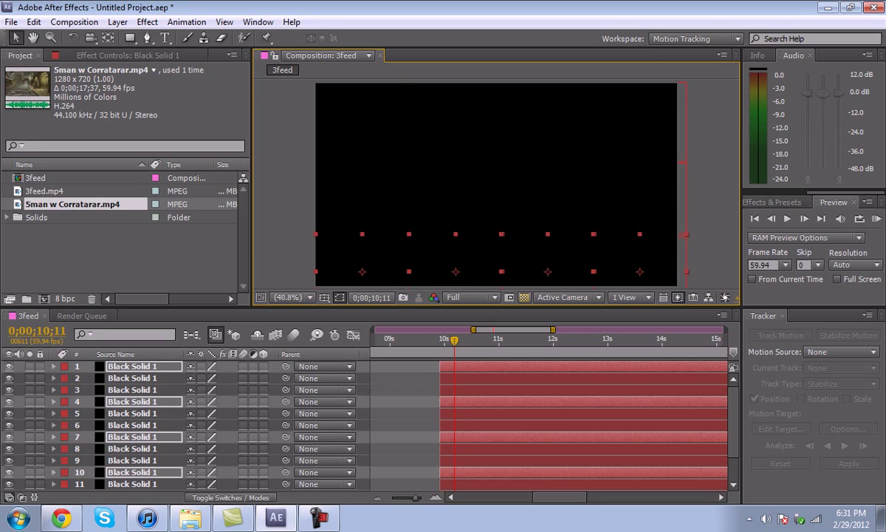
Step: Check the box grid's coverage around the frame edges and scrub back through the transition
{"action": "key", "text": "comma"}
{"action": "key", "text": "period"}
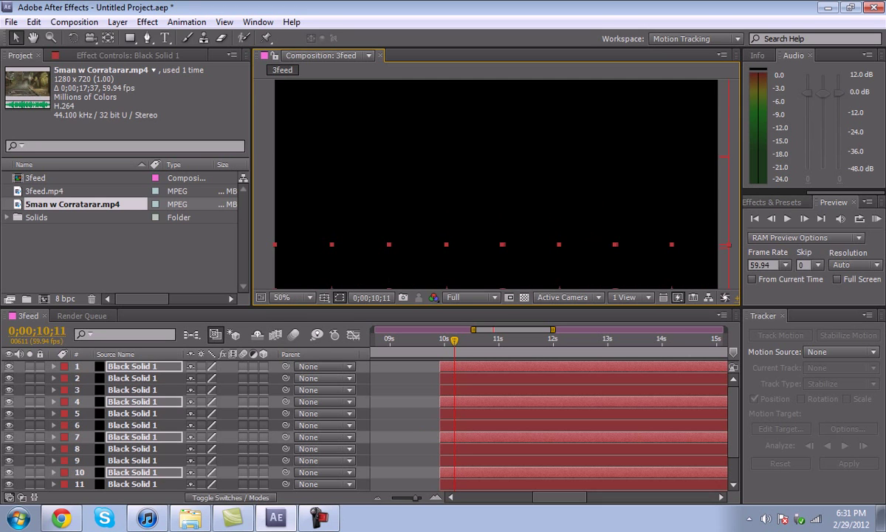
{"action": "key", "text": "comma"}
{"action": "key", "text": "comma"}
{"action": "left_click", "coordinate": [287, 297]}
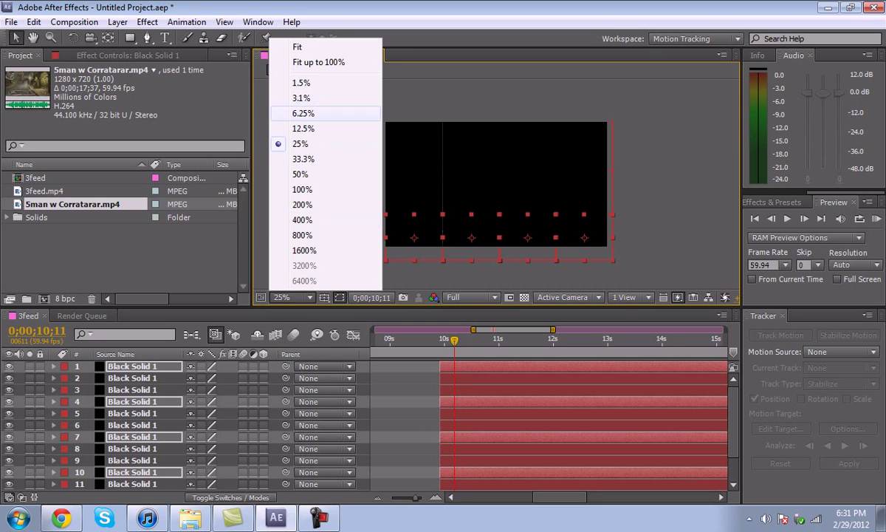
{"action": "left_click", "coordinate": [318, 62]}
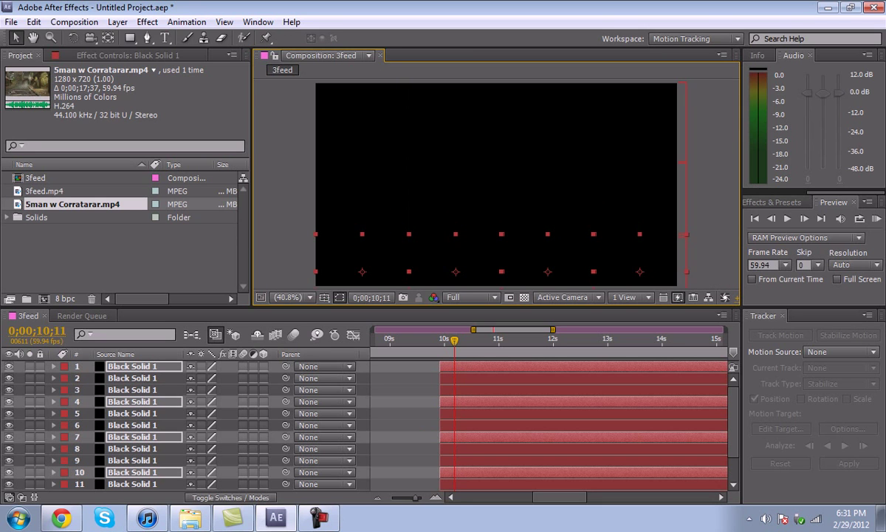
{"action": "scroll", "coordinate": [184, 425], "scroll_direction": "down", "scroll_amount": 1}
{"action": "mouse_move", "coordinate": [454, 341]}
{"action": "left_mouse_down"}
{"action": "mouse_move", "coordinate": [437, 341]}
{"action": "mouse_move", "coordinate": [448, 341]}
{"action": "left_mouse_up"}
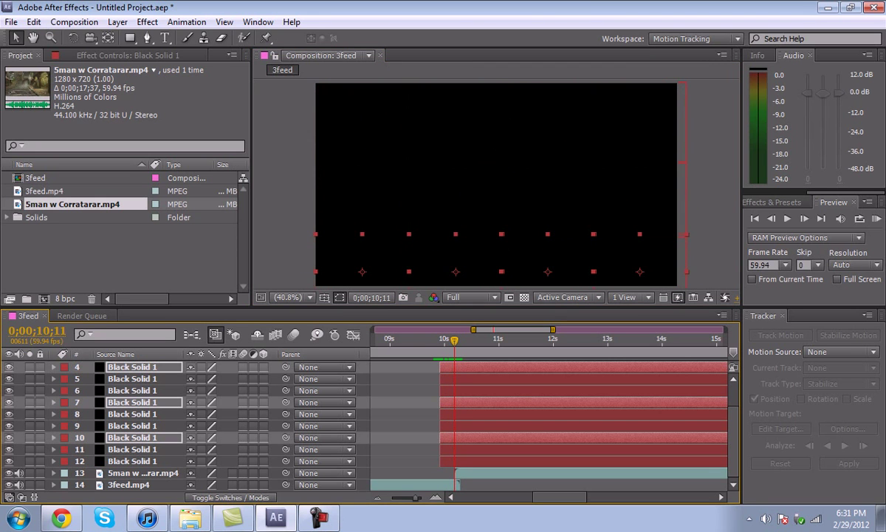
Step: Apply a Fill effect to the second box in the top row and set its color to light grey
{"action": "double_click", "coordinate": [143, 473]}
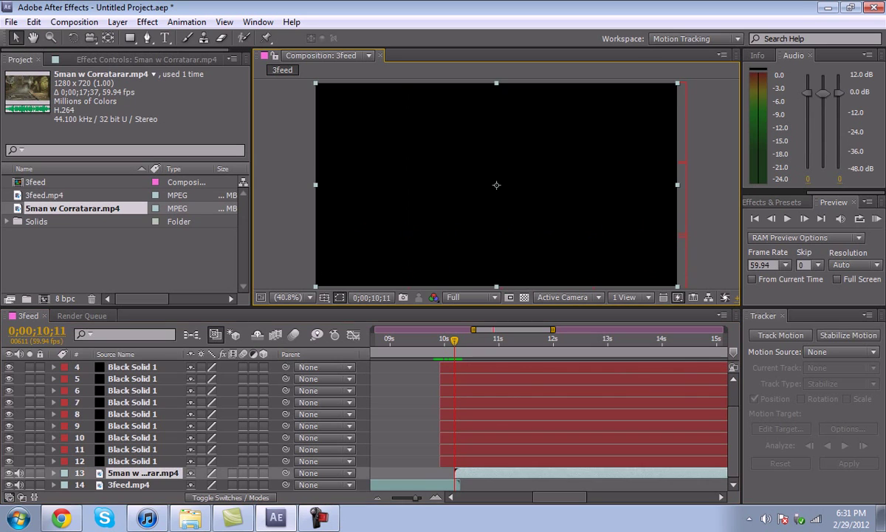
{"action": "left_click", "coordinate": [133, 460]}
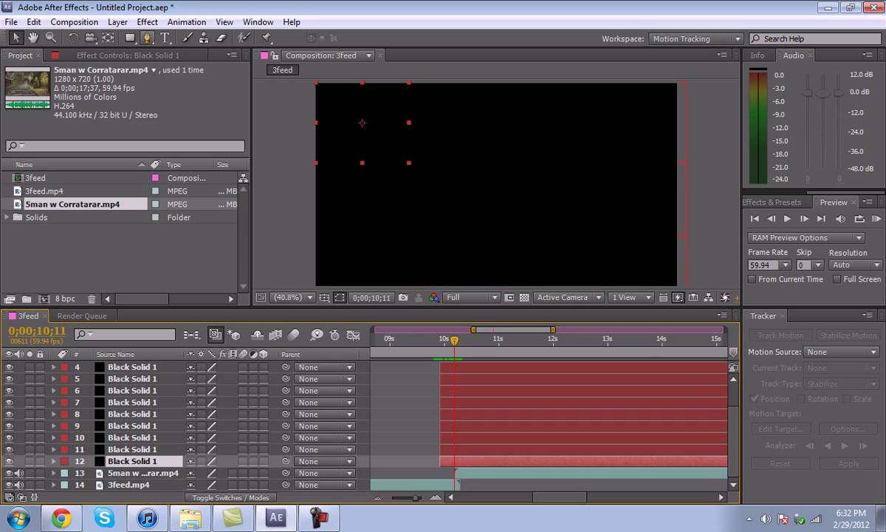
{"action": "left_click", "coordinate": [132, 449]}
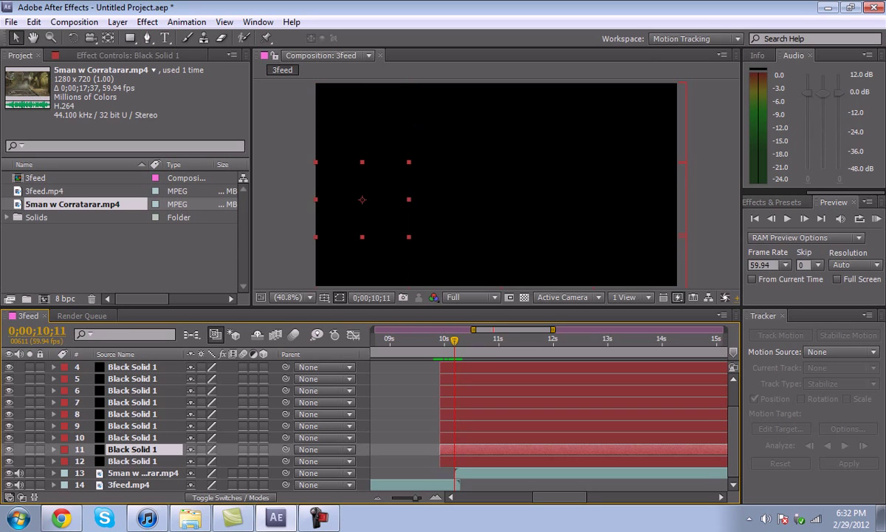
{"action": "left_click", "coordinate": [456, 124]}
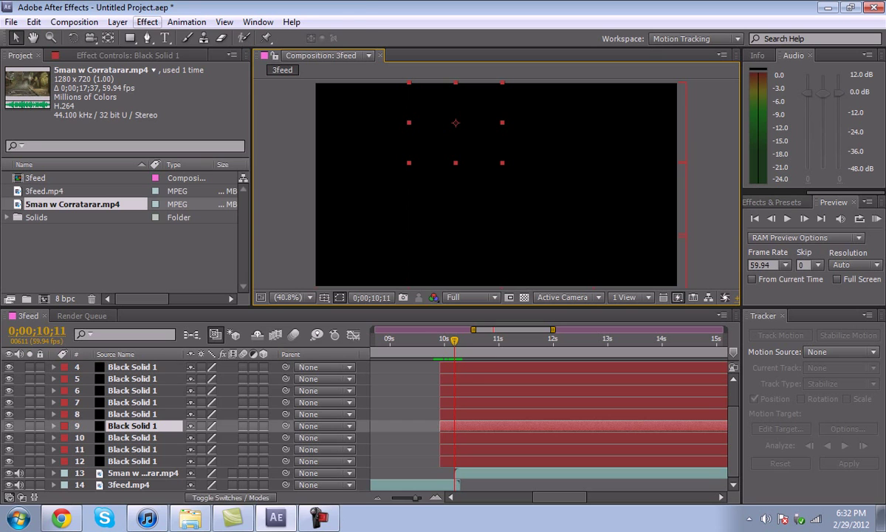
{"action": "left_click", "coordinate": [147, 21]}
{"action": "mouse_move", "coordinate": [221, 187]}
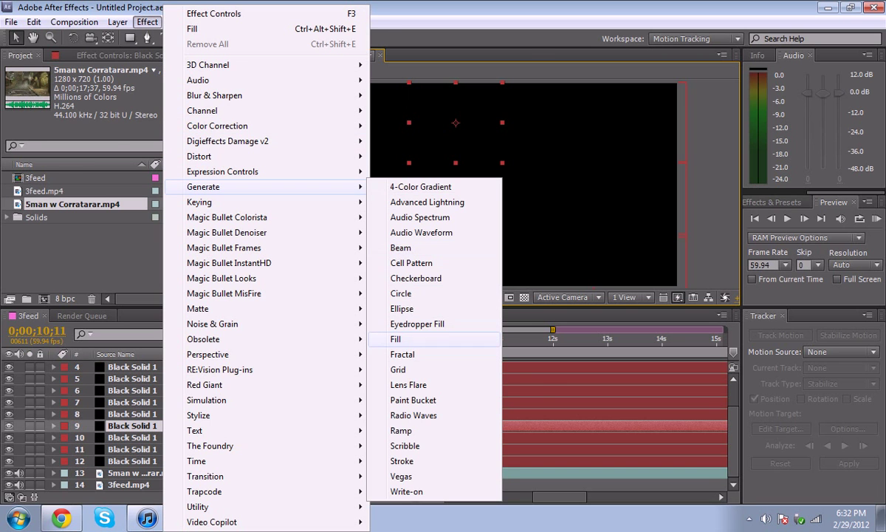
{"action": "left_click", "coordinate": [399, 339]}
{"action": "left_click", "coordinate": [143, 117]}
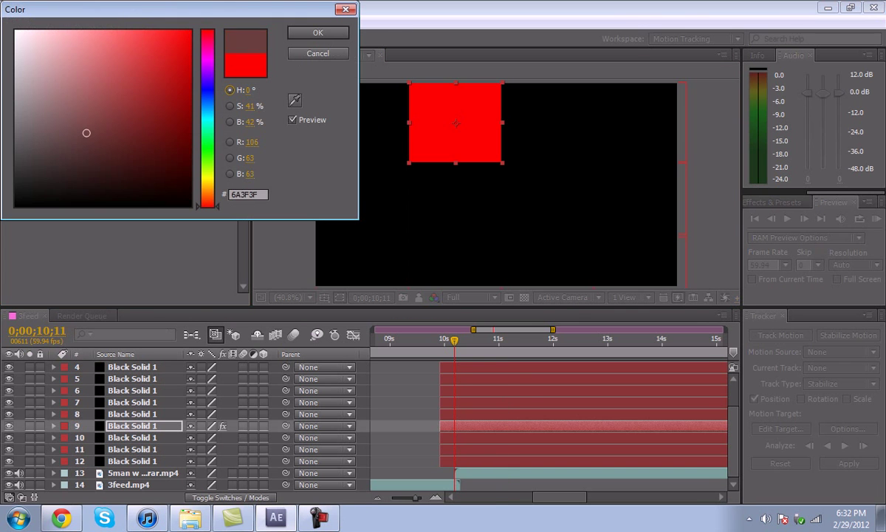
{"action": "left_click_drag", "start_coordinate": [35, 103], "coordinate": [16, 74]}
{"action": "left_click", "coordinate": [319, 32]}
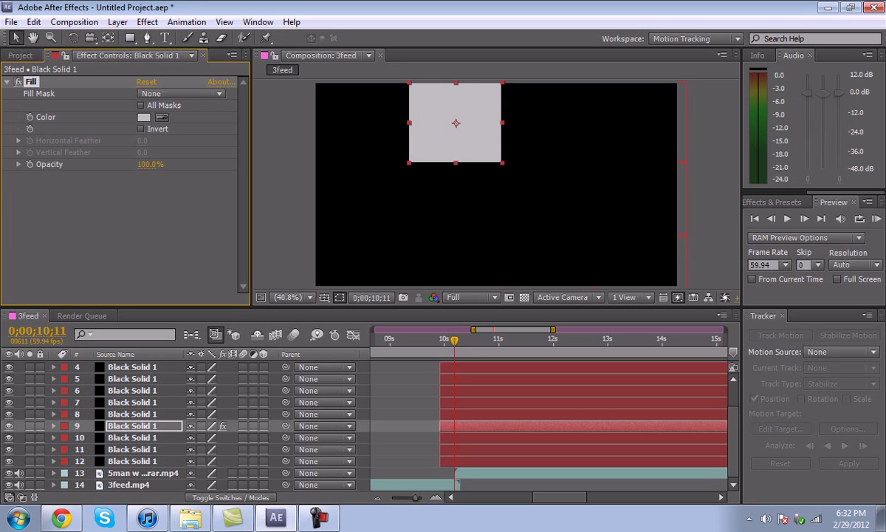
Step: Paste the light grey Fill effect onto the fourth box in the top row
{"action": "left_click", "coordinate": [548, 122]}
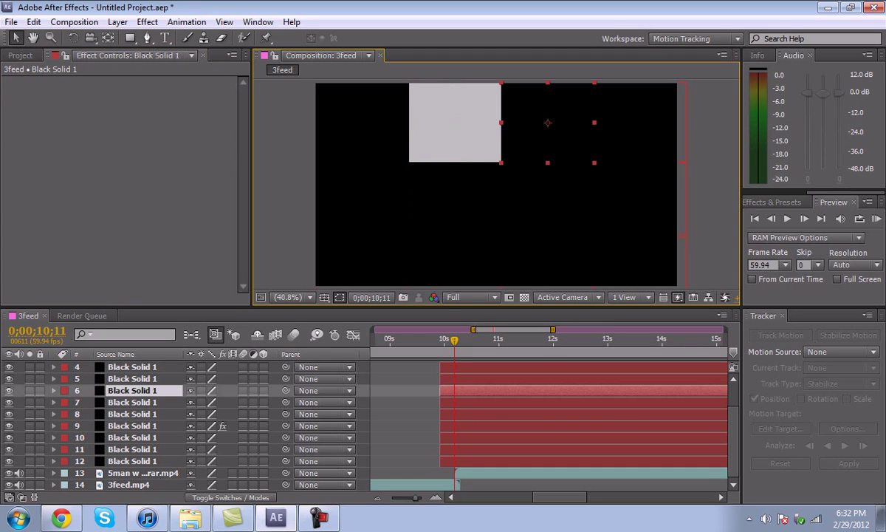
{"action": "left_click", "coordinate": [640, 123]}
{"action": "key", "text": "ctrl+v"}
{"action": "key", "text": "ctrl+v"}
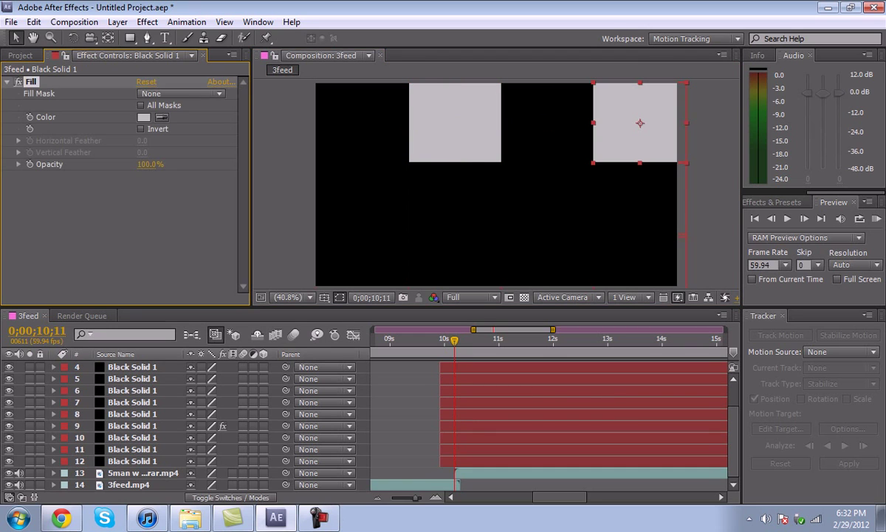
Step: Paste the light grey Fill effect onto the first and third boxes in the second row
{"action": "key", "text": "ctrl+Down"}
{"action": "key", "text": "ctrl+Down"}
{"action": "key", "text": "ctrl+Down"}
{"action": "key", "text": "ctrl+Down"}
{"action": "key", "text": "ctrl+Down"}
{"action": "key", "text": "ctrl+Down"}
{"action": "key", "text": "ctrl+Down"}
{"action": "key", "text": "ctrl+Down"}
{"action": "key", "text": "ctrl+v"}
{"action": "key", "text": "ctrl+Up"}
{"action": "key", "text": "ctrl+Up"}
{"action": "key", "text": "ctrl+Up"}
{"action": "key", "text": "ctrl+Up"}
{"action": "key", "text": "ctrl+Up"}
{"action": "key", "text": "ctrl+Up"}
{"action": "key", "text": "ctrl+v"}
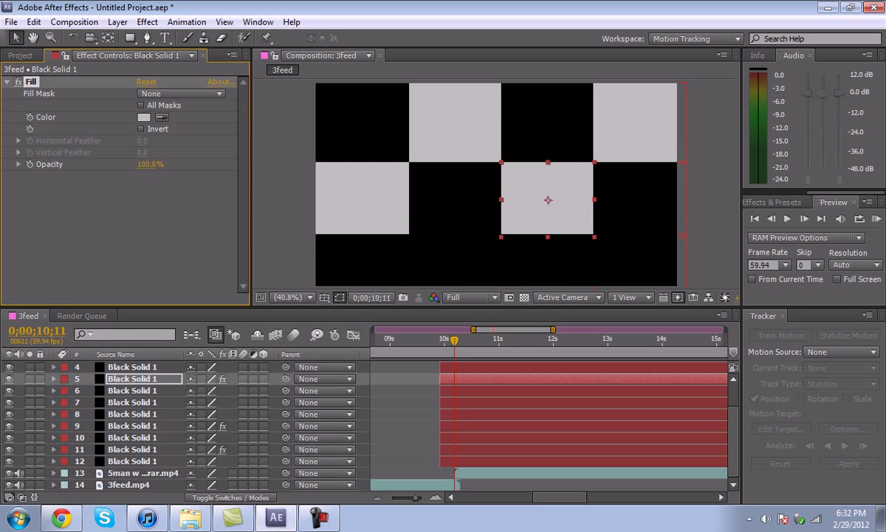
Step: Paste the light grey Fill effect onto the second and fourth boxes in the third row
{"action": "mouse_move", "coordinate": [454, 340]}
{"action": "left_mouse_down"}
{"action": "mouse_move", "coordinate": [439, 341]}
{"action": "mouse_move", "coordinate": [456, 341]}
{"action": "left_mouse_up"}
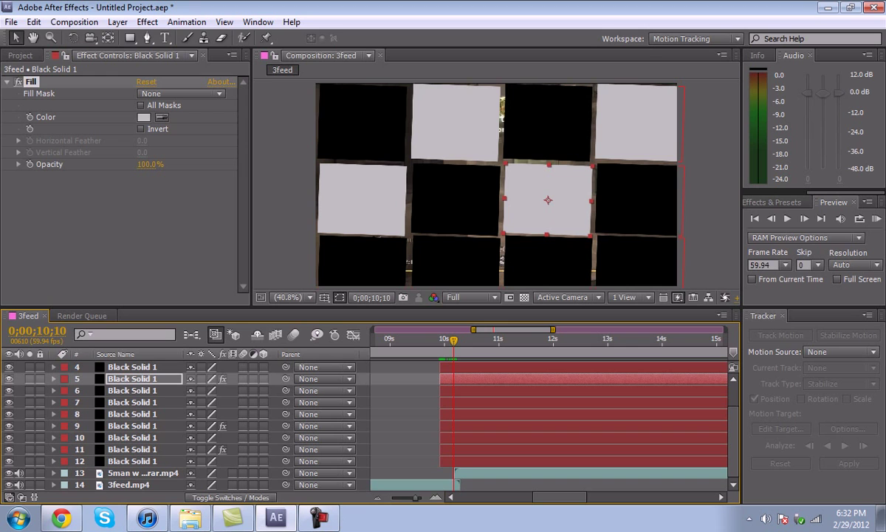
{"action": "left_click", "coordinate": [455, 260]}
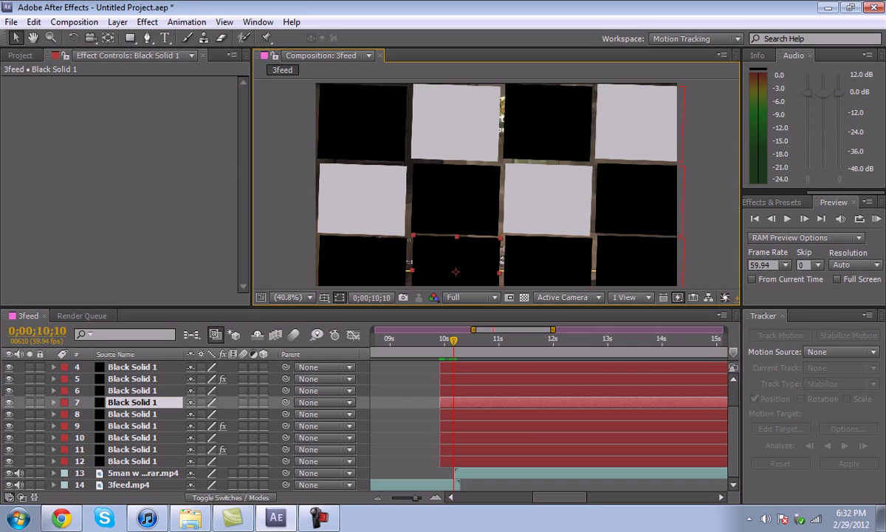
{"action": "key", "text": "ctrl+v"}
{"action": "key", "text": "ctrl+alt+shift+e"}
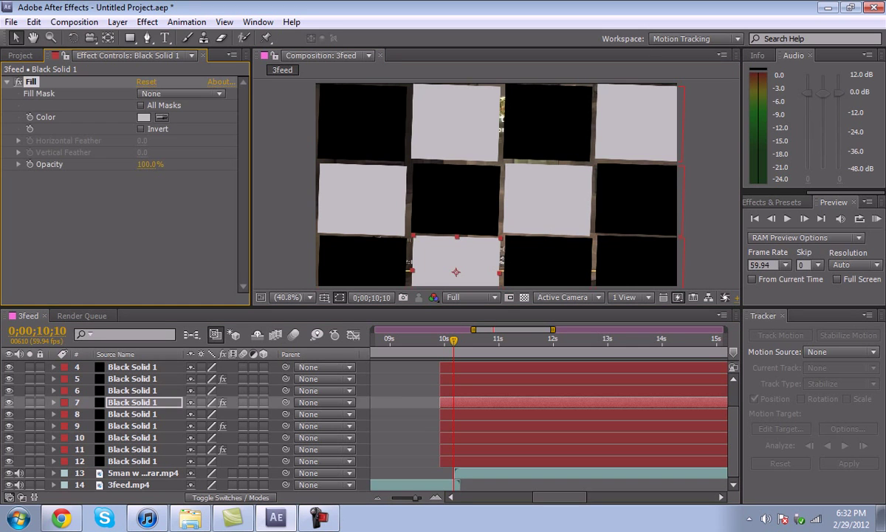
{"action": "left_click", "coordinate": [636, 260]}
{"action": "key", "text": "ctrl+v"}
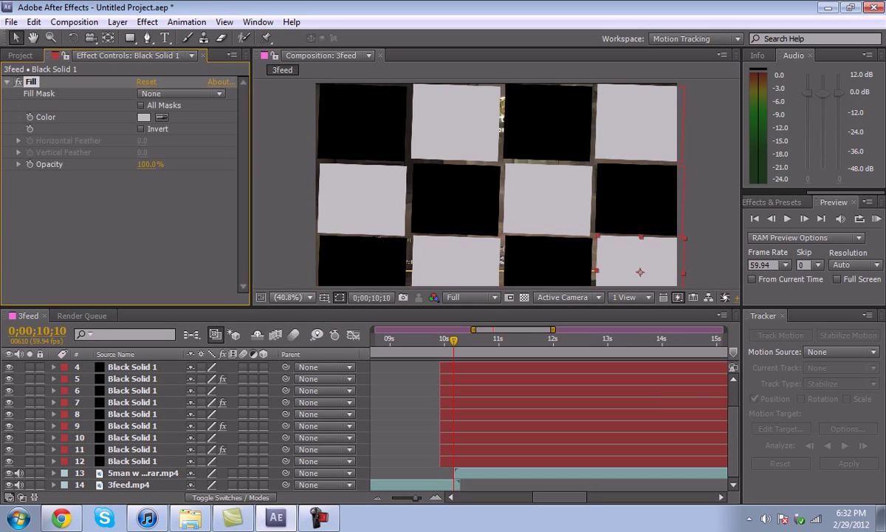
{"action": "left_click", "coordinate": [7, 82]}
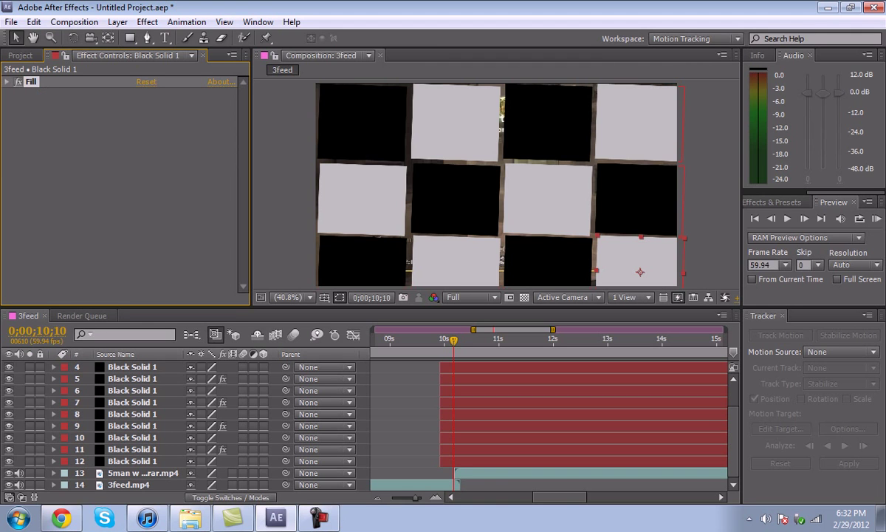
Step: Step frame by frame back and forth through the boxes transition to examine the scaling, rotation and checkerboard coverage
{"action": "left_click", "coordinate": [433, 340]}
{"action": "key", "text": "space"}
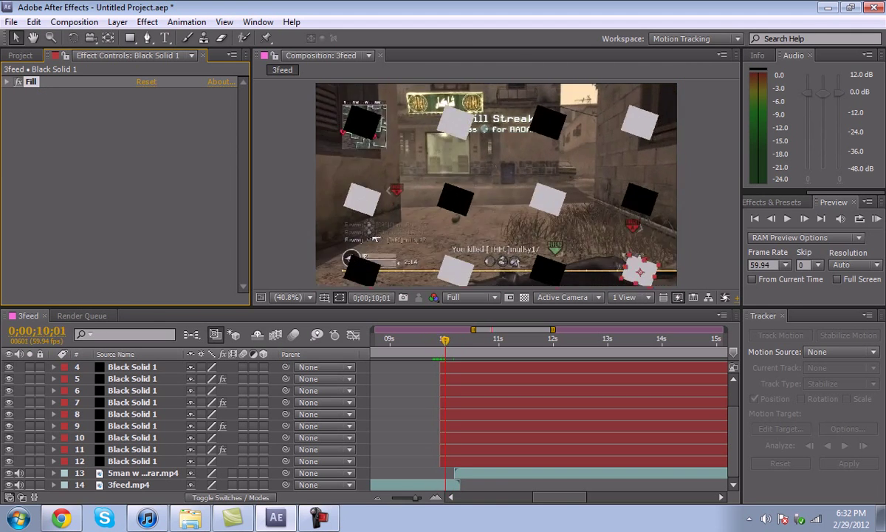
{"action": "key", "text": "Page_Down"}
{"action": "key", "text": "Page_Down"}
{"action": "key", "text": "Page_Down"}
{"action": "key", "text": "Page_Down"}
{"action": "key", "text": "Page_Down"}
{"action": "key", "text": "Page_Down"}
{"action": "key", "text": "Page_Down"}
{"action": "key", "text": "Page_Down"}
{"action": "key", "text": "Page_Down"}
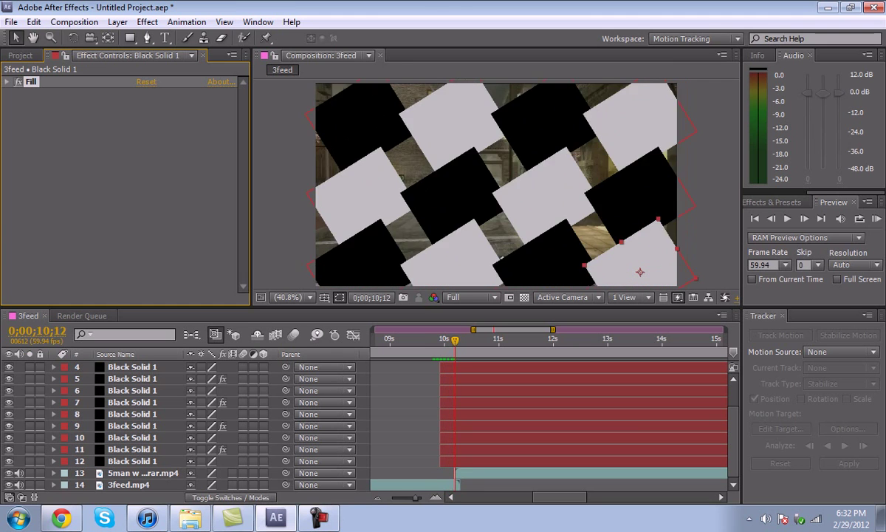
{"action": "key", "text": "Page_Up"}
{"action": "key", "text": "Page_Up"}
{"action": "key", "text": "Page_Up"}
{"action": "key", "text": "Page_Up"}
{"action": "key", "text": "Page_Up"}
{"action": "key", "text": "Page_Up"}
{"action": "key", "text": "Page_Up"}
{"action": "key", "text": "Page_Up"}
{"action": "key", "text": "Page_Up"}
{"action": "key", "text": "Page_Up"}
{"action": "key", "text": "Page_Up"}
{"action": "key", "text": "Page_Up"}
{"action": "key", "text": "Page_Up"}
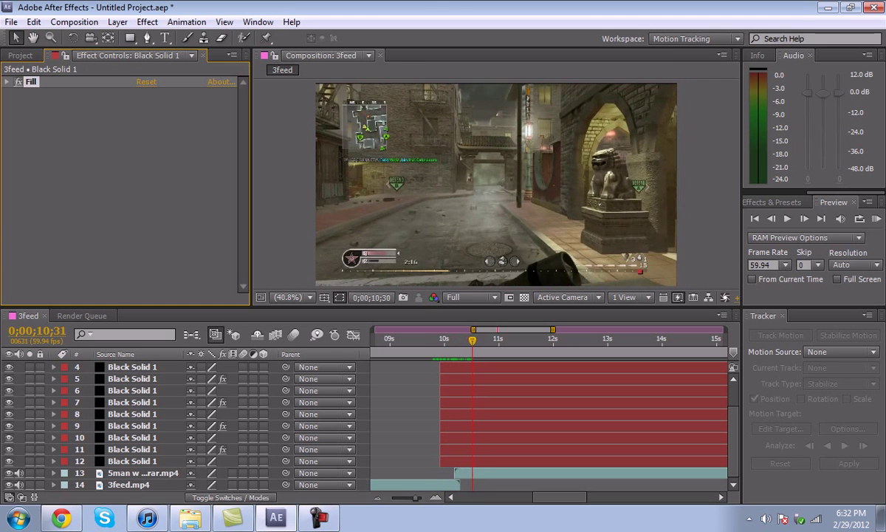
{"action": "key", "text": "Page_Down"}
{"action": "key", "text": "Page_Down"}
{"action": "key", "text": "Page_Down"}
{"action": "key", "text": "Page_Down"}
{"action": "key", "text": "Page_Down"}
{"action": "key", "text": "Page_Down"}
{"action": "key", "text": "Page_Down"}
{"action": "key", "text": "Page_Down"}
{"action": "key", "text": "Page_Down"}
{"action": "key", "text": "Page_Down"}
{"action": "key", "text": "Page_Down"}
{"action": "key", "text": "Page_Down"}
{"action": "key", "text": "Page_Down"}
{"action": "key", "text": "Page_Down"}
{"action": "key", "text": "Page_Down"}
{"action": "key", "text": "Page_Down"}
{"action": "key", "text": "Page_Down"}
{"action": "key", "text": "Page_Down"}
{"action": "key", "text": "Page_Down"}
{"action": "key", "text": "Page_Down"}
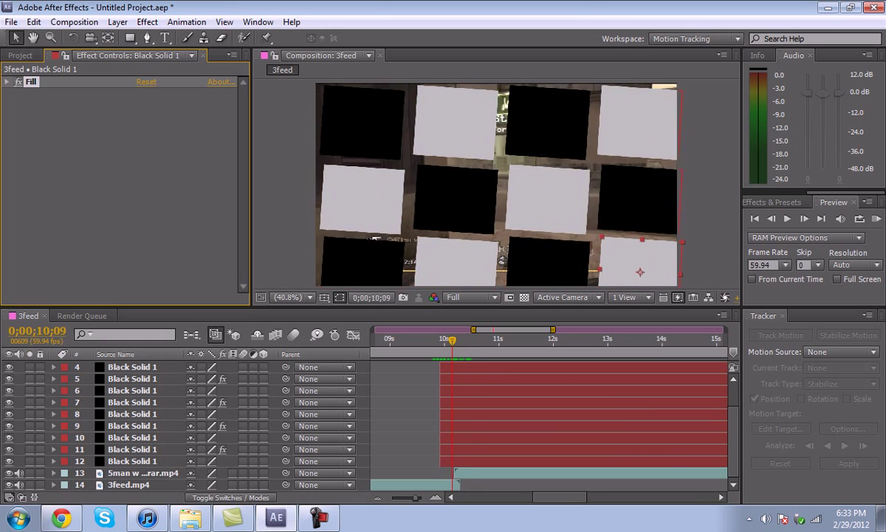
{"action": "key", "text": "Page_Up"}
{"action": "key", "text": "Page_Up"}
{"action": "key", "text": "Page_Up"}
{"action": "key", "text": "Page_Up"}
{"action": "key", "text": "Page_Up"}
{"action": "key", "text": "Page_Up"}
{"action": "key", "text": "Page_Up"}
{"action": "key", "text": "Page_Up"}
{"action": "key", "text": "Page_Up"}
{"action": "key", "text": "Page_Up"}
{"action": "key", "text": "Page_Up"}
{"action": "key", "text": "Page_Up"}
{"action": "key", "text": "Page_Up"}
{"action": "key", "text": "Page_Up"}
{"action": "key", "text": "Page_Up"}
{"action": "key", "text": "Page_Up"}
{"action": "key", "text": "Page_Up"}
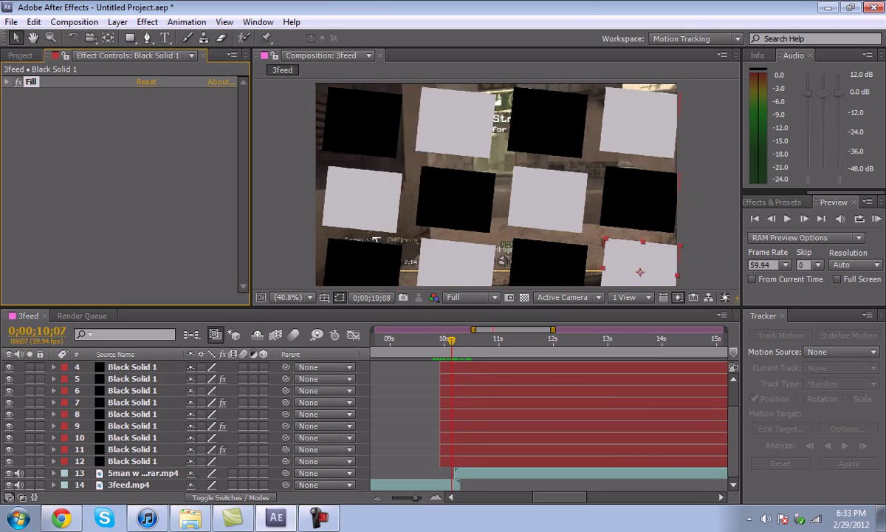
{"action": "key", "text": "Page_Down"}
{"action": "key", "text": "Page_Down"}
{"action": "key", "text": "Page_Down"}
{"action": "key", "text": "Page_Down"}
{"action": "key", "text": "Page_Down"}
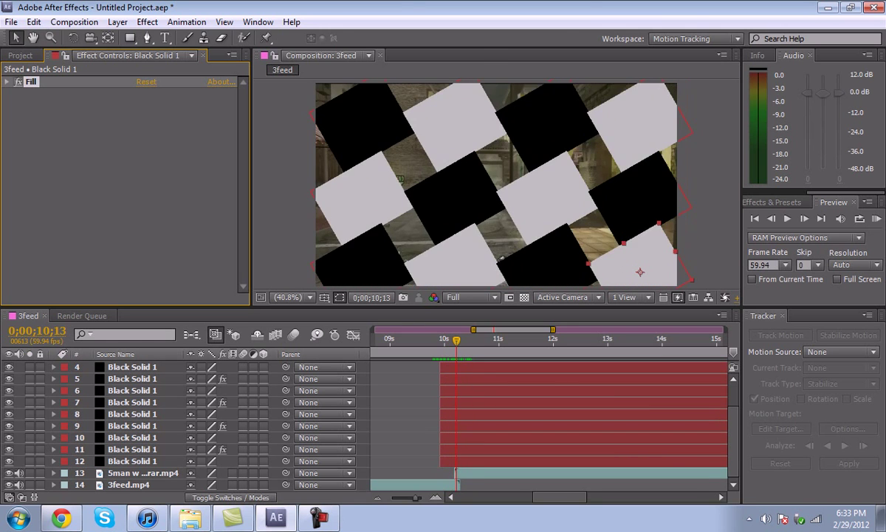
{"action": "key", "text": "Page_Up"}
{"action": "key", "text": "Page_Up"}
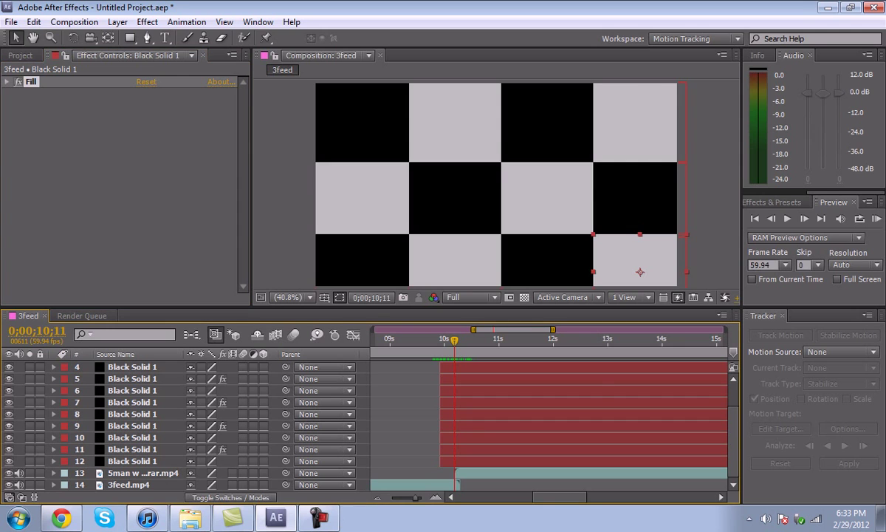
Step: Set the work area to start at about 7 seconds, before the transition, and play a RAM preview
{"action": "key", "text": "Page_Up"}
{"action": "key", "text": "Page_Up"}
{"action": "key", "text": "Page_Up"}
{"action": "key", "text": "Page_Up"}
{"action": "key", "text": "Page_Up"}
{"action": "key", "text": "Page_Up"}
{"action": "key", "text": "Page_Up"}
{"action": "key", "text": "Page_Up"}
{"action": "key", "text": "Page_Up"}
{"action": "key", "text": "Page_Up"}
{"action": "key", "text": "Page_Up"}
{"action": "key", "text": "Page_Up"}
{"action": "key", "text": "Page_Up"}
{"action": "key", "text": "Page_Up"}
{"action": "key", "text": "Page_Up"}
{"action": "key", "text": "Page_Up"}
{"action": "key", "text": "Page_Up"}
{"action": "key", "text": "minus"}
{"action": "key", "text": "minus"}
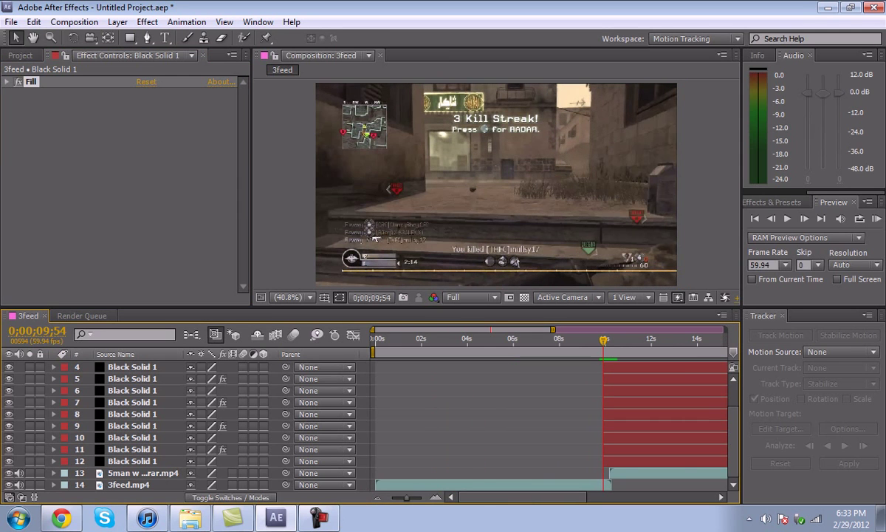
{"action": "left_click_drag", "start_coordinate": [603, 339], "coordinate": [533, 352]}
{"action": "left_click", "coordinate": [876, 219]}
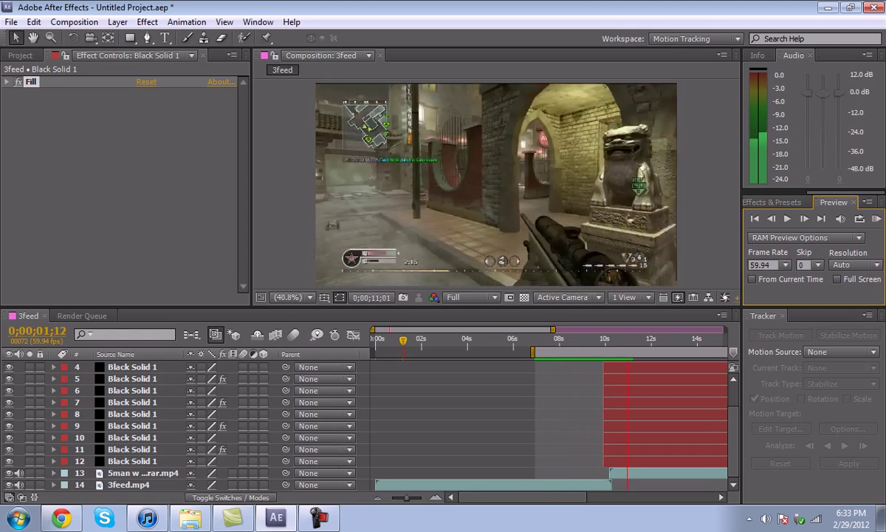
Step: Stop the preview and scrub around the 10-second mark to review how the boxes grow over the first clip
{"action": "key", "text": "space"}
{"action": "left_click_drag", "start_coordinate": [594, 339], "coordinate": [607, 340]}
{"action": "key", "text": "space"}
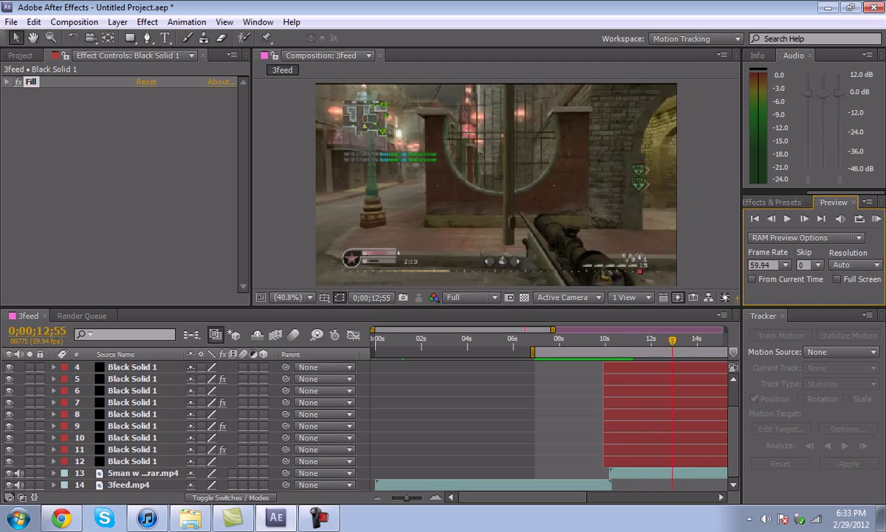
{"action": "left_click_drag", "start_coordinate": [673, 339], "coordinate": [601, 339]}
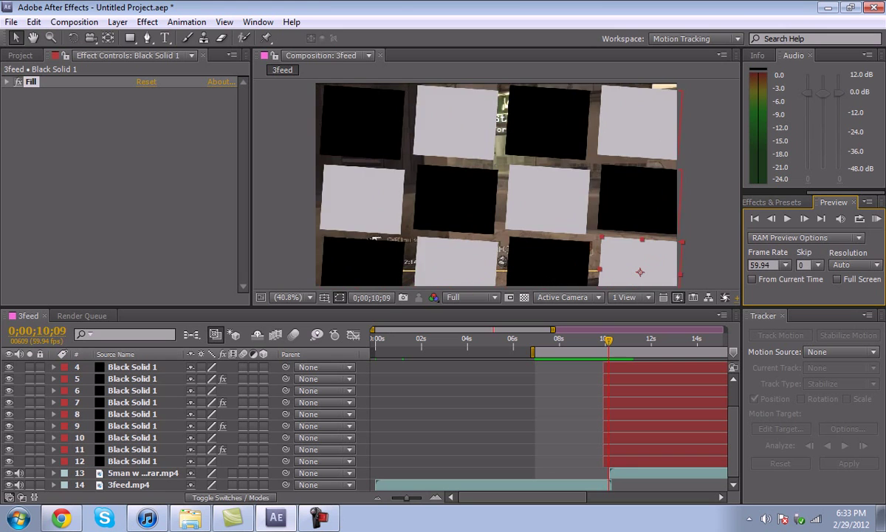
{"action": "left_click", "coordinate": [609, 341]}
{"action": "left_click_drag", "start_coordinate": [609, 340], "coordinate": [607, 340]}
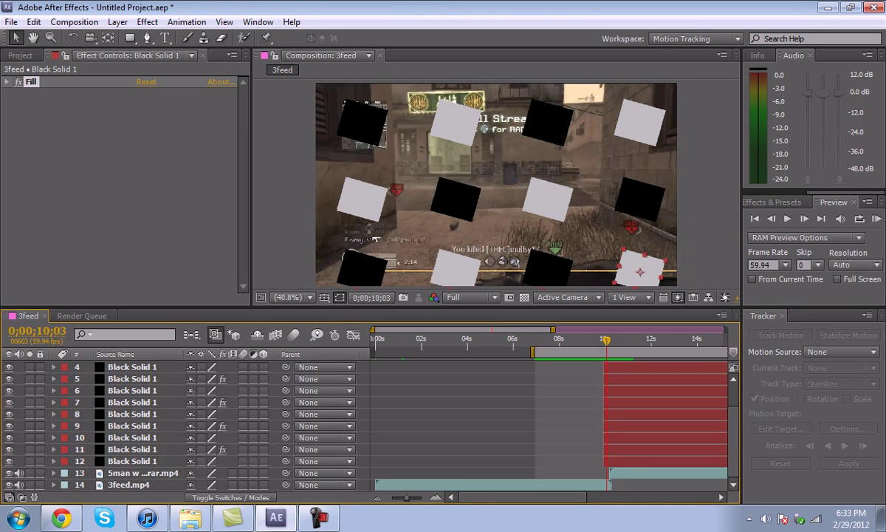
{"action": "key", "text": "Page_Down"}
{"action": "key", "text": "Page_Down"}
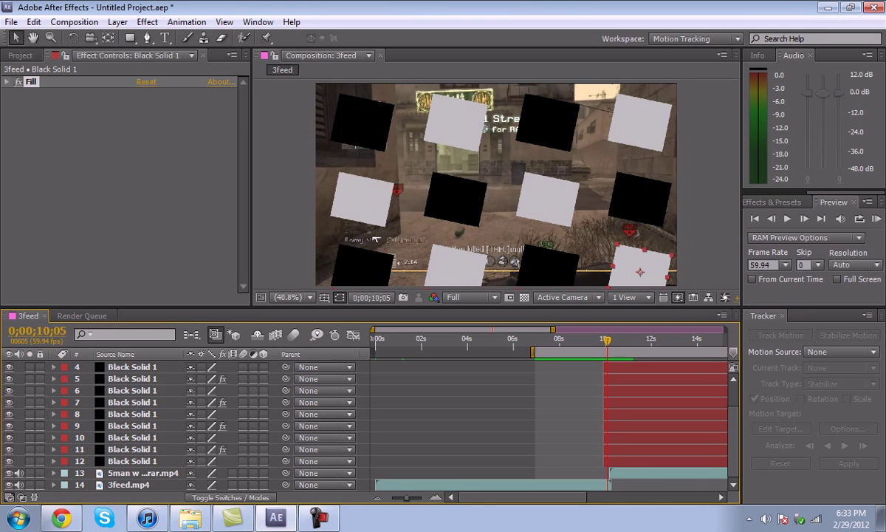
Step: Try Optics Compensation with Reverse Lens Distortion and a field of view of 0.1 on the second row's first box, and remove the effect
{"action": "left_click", "coordinate": [363, 200]}
{"action": "left_click", "coordinate": [147, 21]}
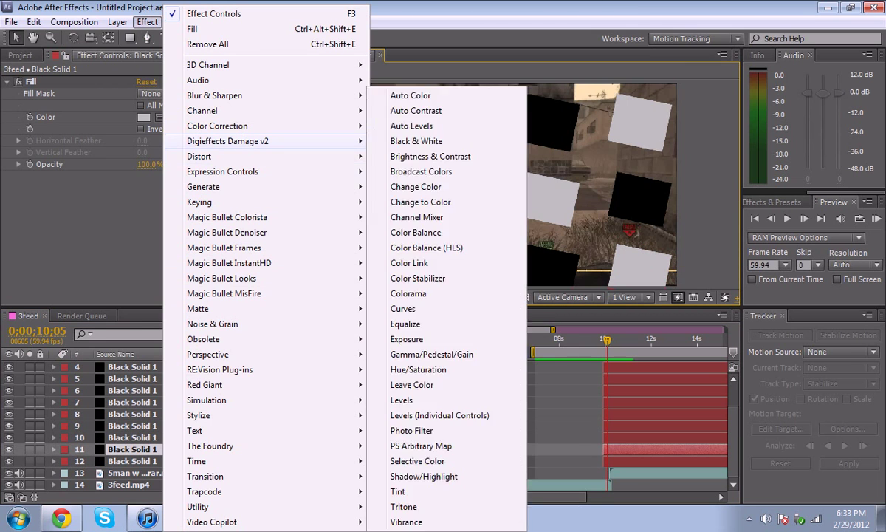
{"action": "mouse_move", "coordinate": [222, 156]}
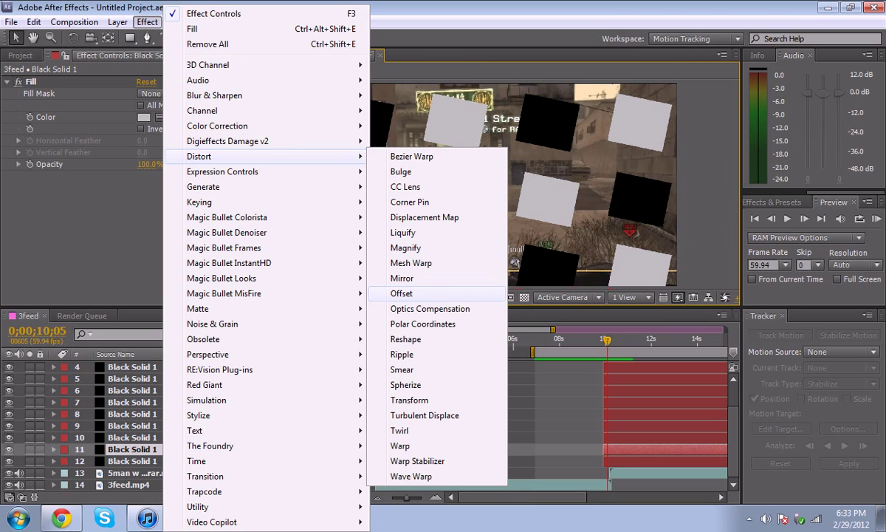
{"action": "left_click", "coordinate": [430, 309]}
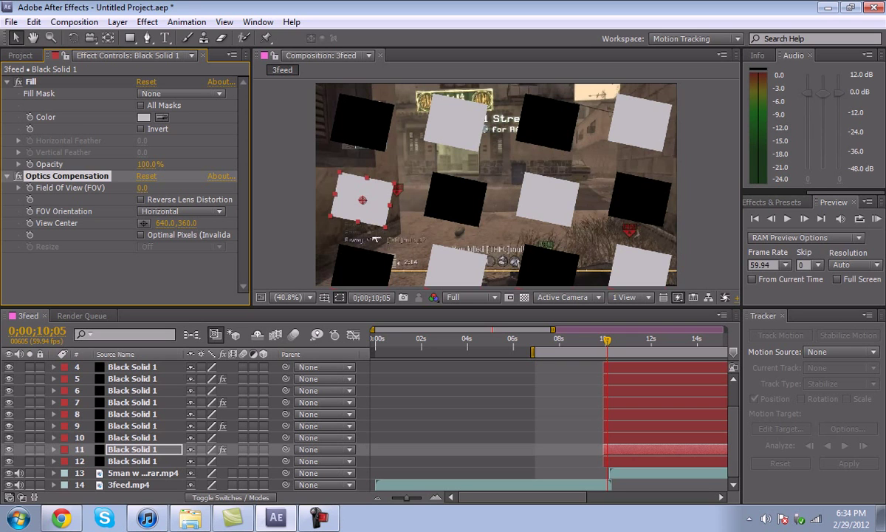
{"action": "left_click", "coordinate": [141, 199]}
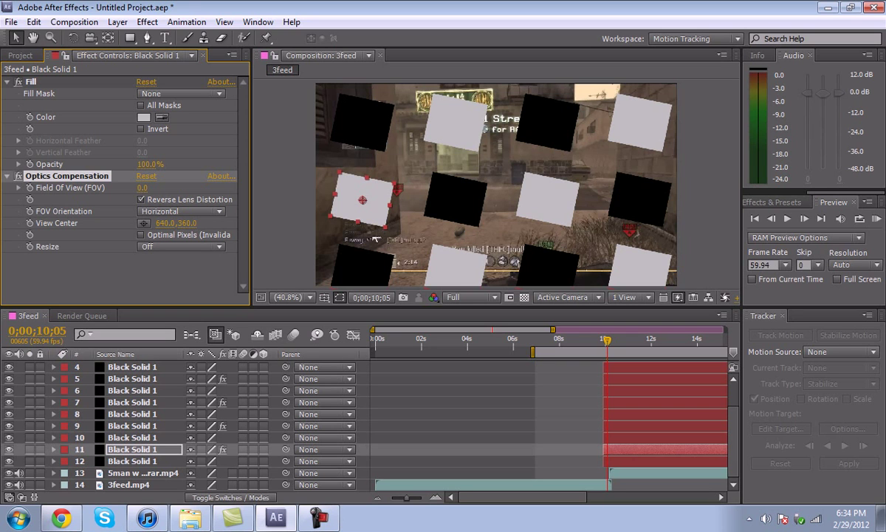
{"action": "mouse_move", "coordinate": [143, 187]}
{"action": "left_mouse_down"}
{"action": "mouse_move", "coordinate": [178, 188]}
{"action": "mouse_move", "coordinate": [133, 188]}
{"action": "mouse_move", "coordinate": [192, 188]}
{"action": "mouse_move", "coordinate": [136, 183]}
{"action": "left_mouse_up"}
{"action": "left_click", "coordinate": [181, 211]}
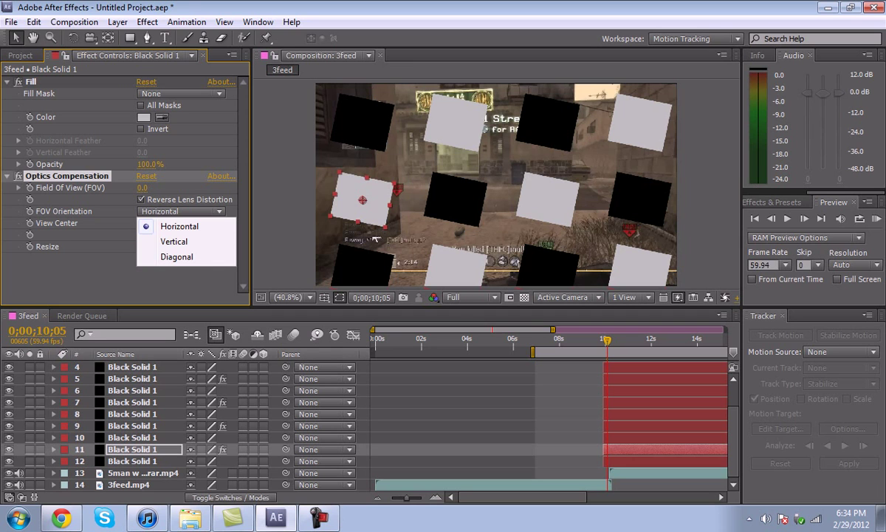
{"action": "left_click", "coordinate": [181, 211]}
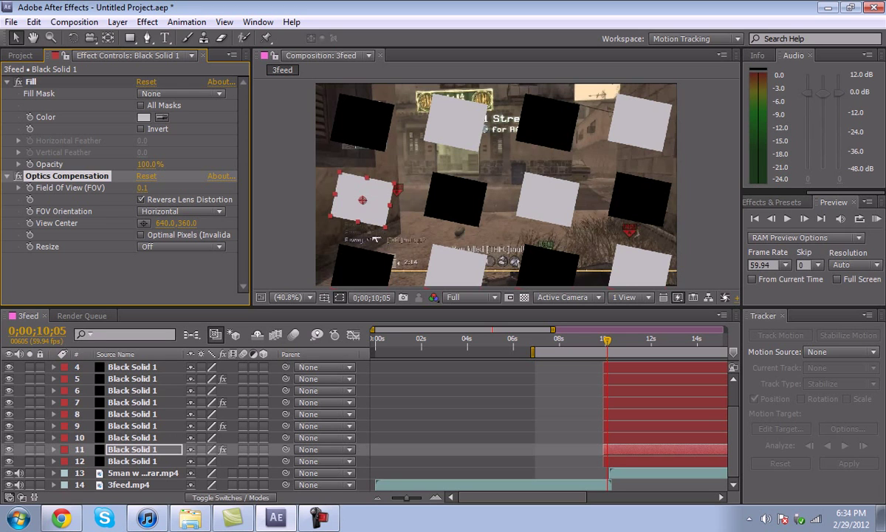
{"action": "key", "text": "Delete"}
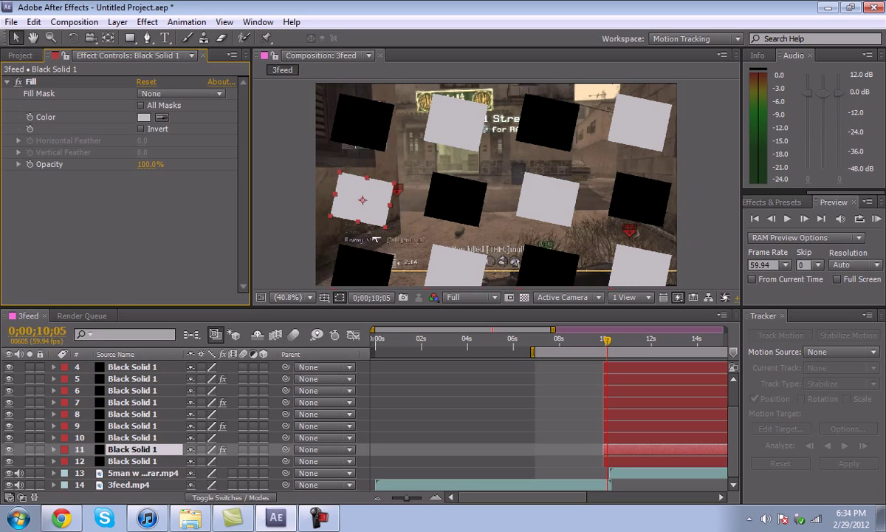
Step: Review the boxes transition once more from 0;00;10;05 onward and return the playhead to 0;00;08;31
{"action": "key", "text": "Page_Down"}
{"action": "key", "text": "Page_Down"}
{"action": "key", "text": "Page_Down"}
{"action": "key", "text": "Page_Down"}
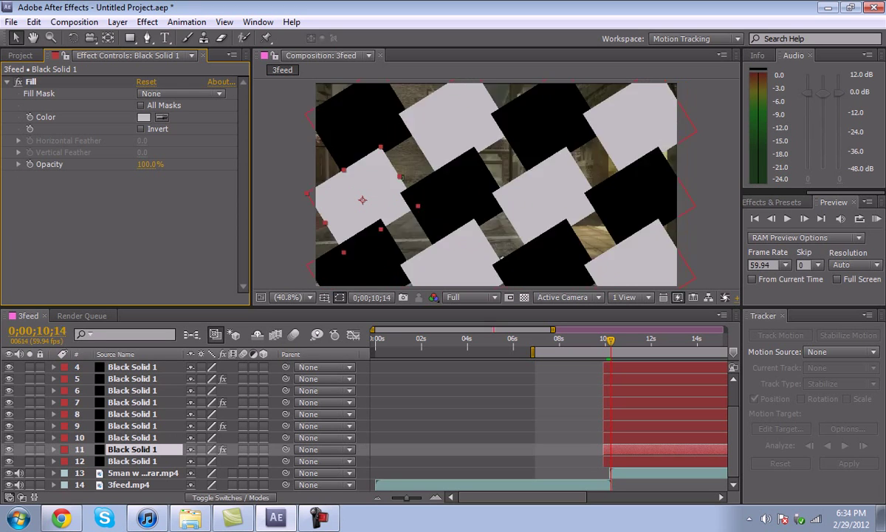
{"action": "left_click_drag", "start_coordinate": [626, 341], "coordinate": [571, 340]}
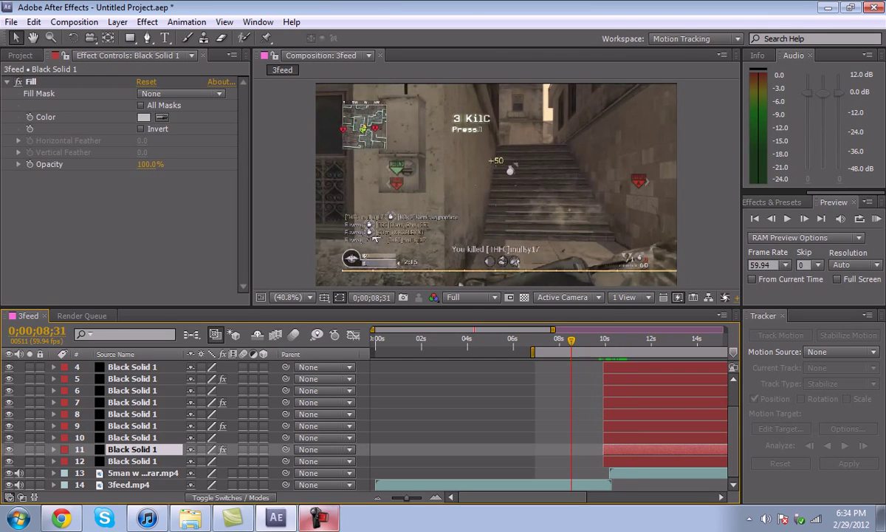